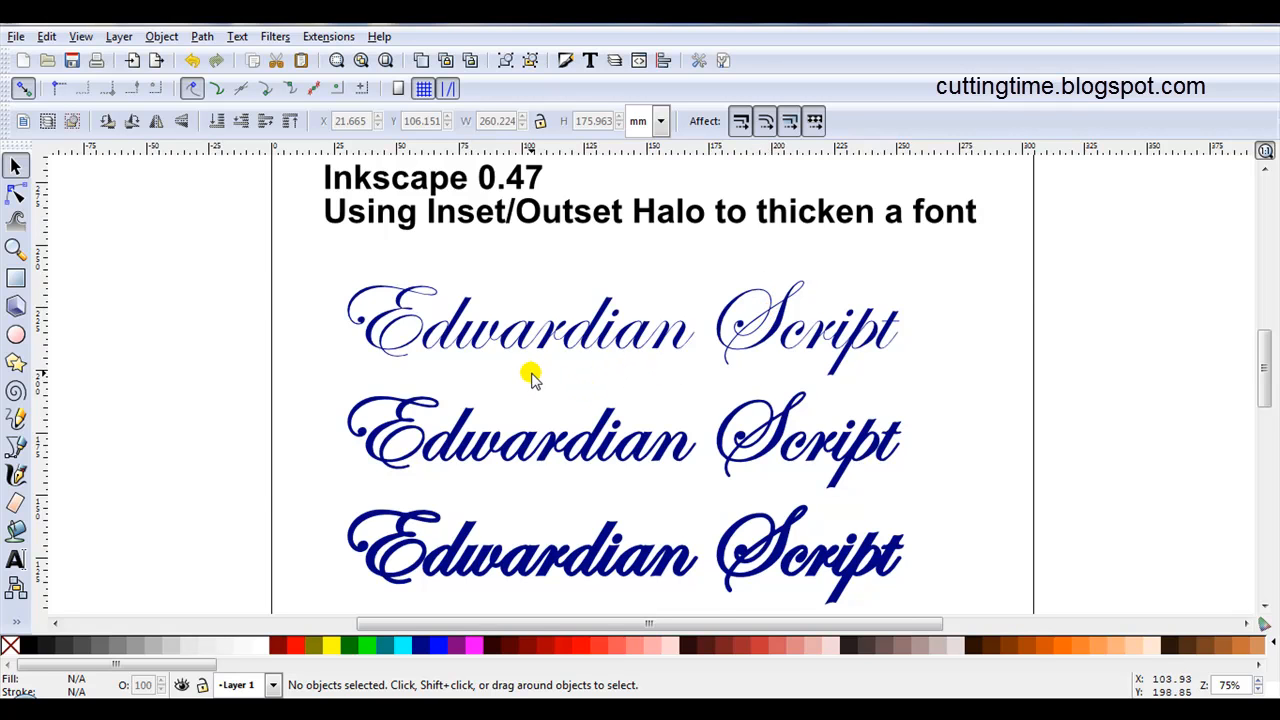
{"action": "scroll", "coordinate": [520, 372], "scroll_direction": "up", "scroll_amount": 2}
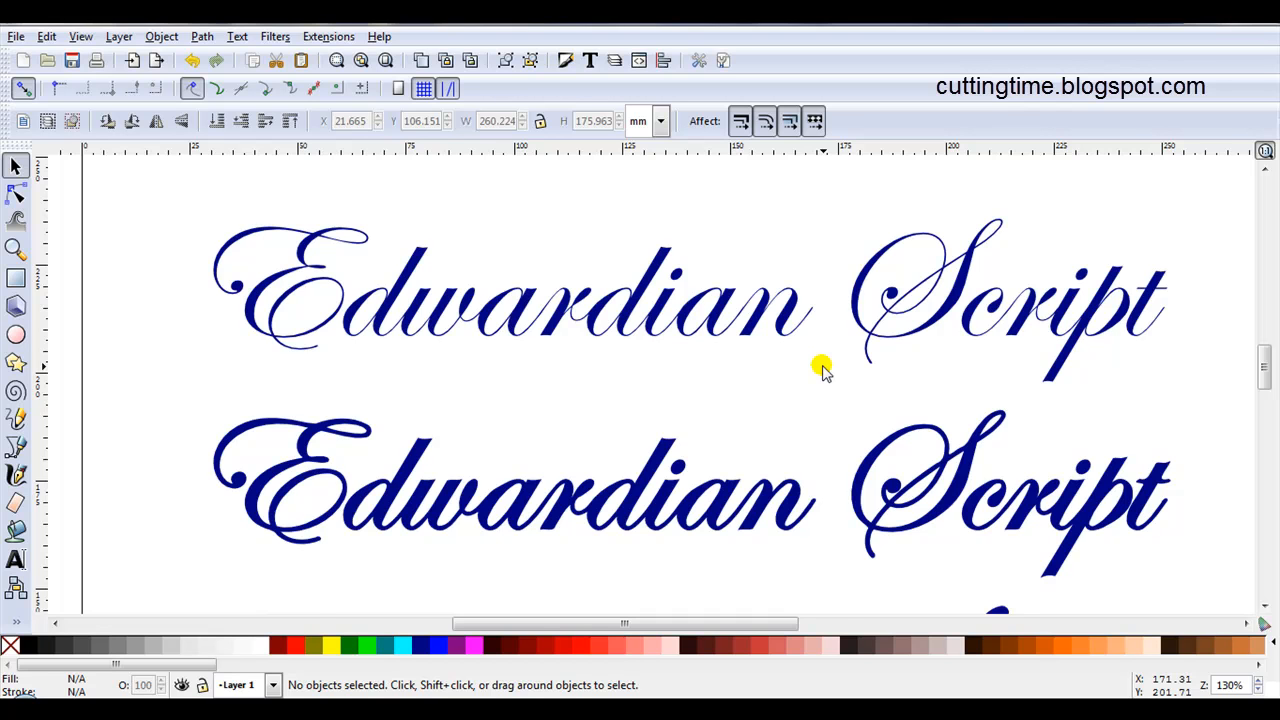
Clear the page by selecting all three text lines and deleting them.
{"action": "key", "text": "minus"}
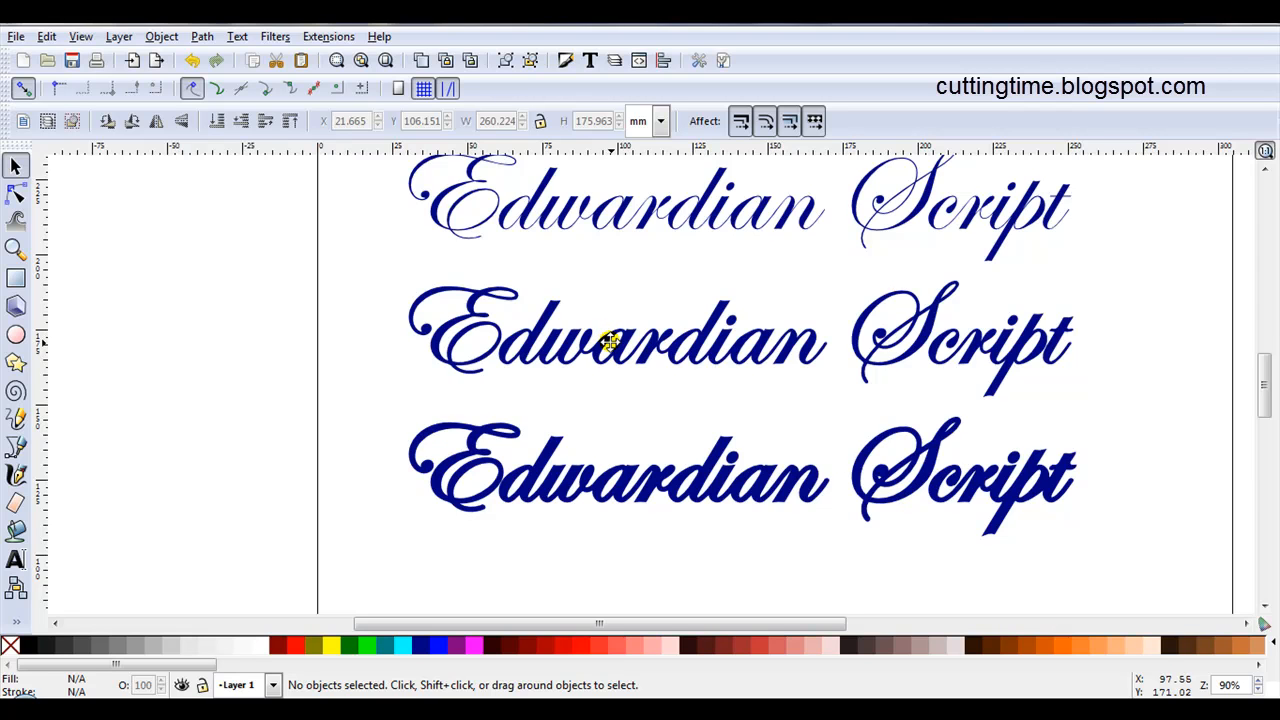
{"action": "left_click", "coordinate": [675, 483]}
{"action": "key", "text": "5"}
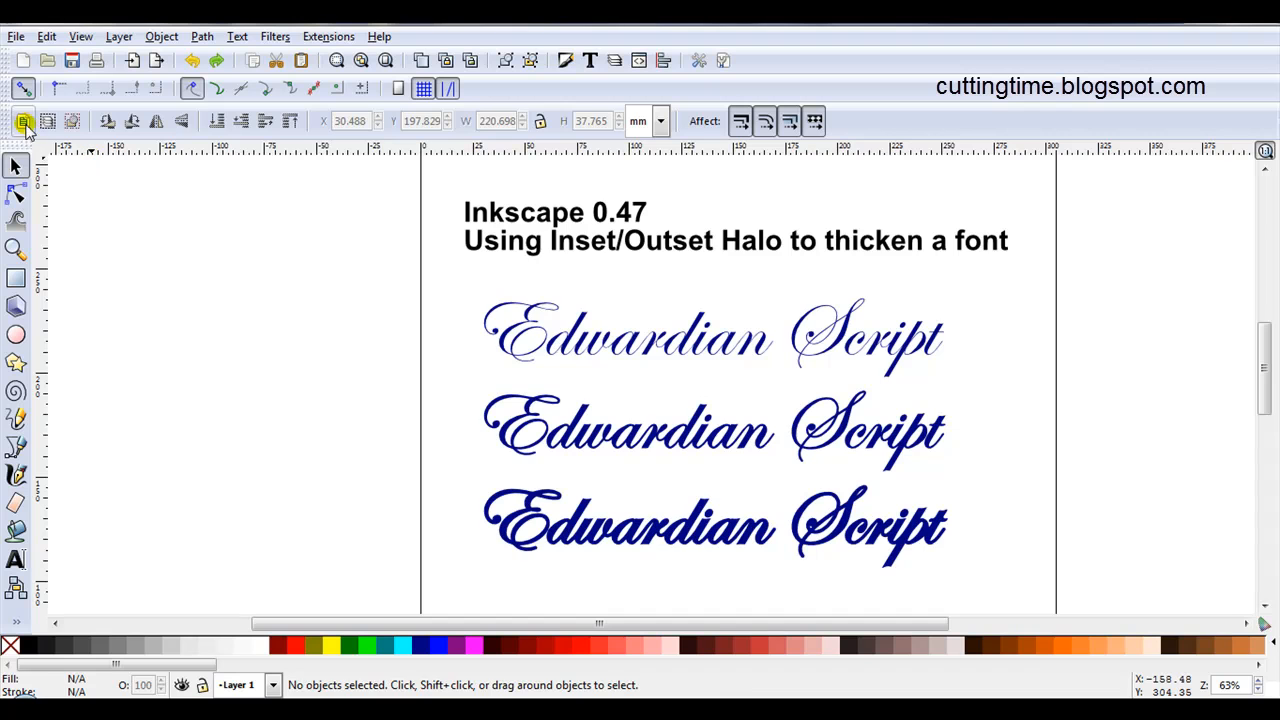
{"action": "left_click", "coordinate": [22, 120]}
{"action": "key", "text": "Delete"}
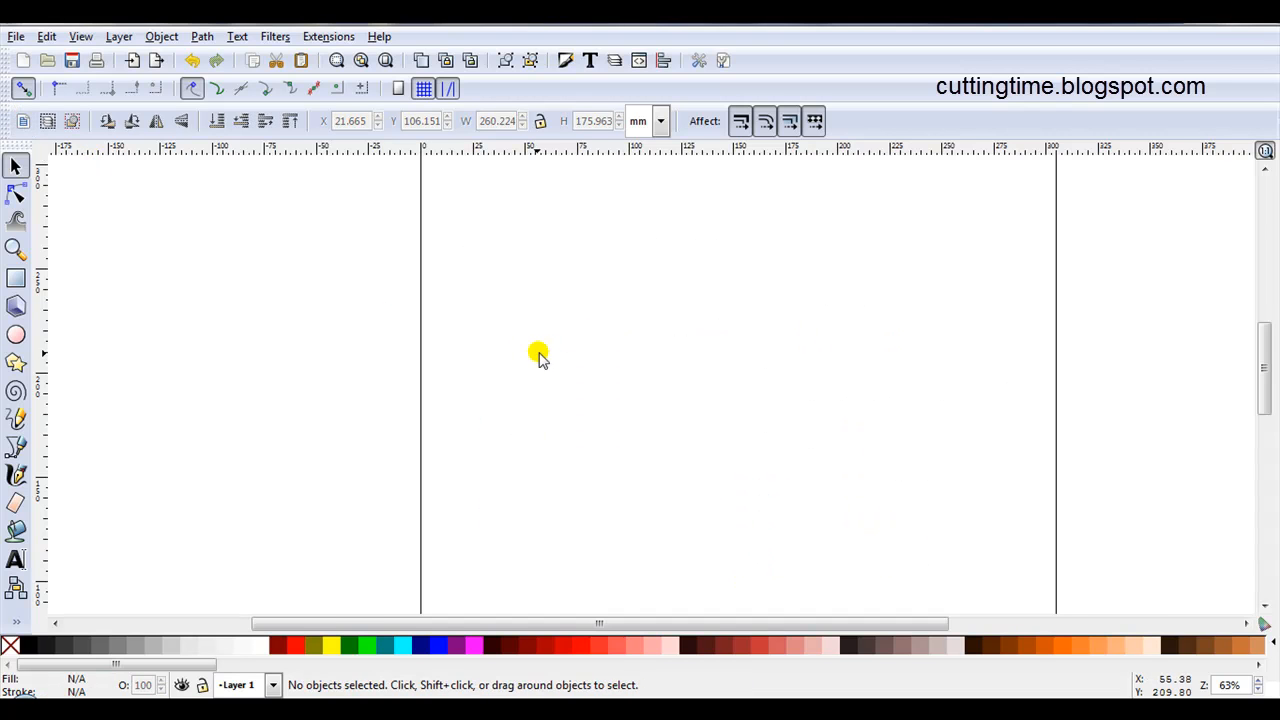
{"action": "key", "text": "1"}
Write a new 'Edwardian Script' text line in Edwardian Script ITC 144.
{"action": "key", "text": "t"}
{"action": "left_click", "coordinate": [492, 294]}
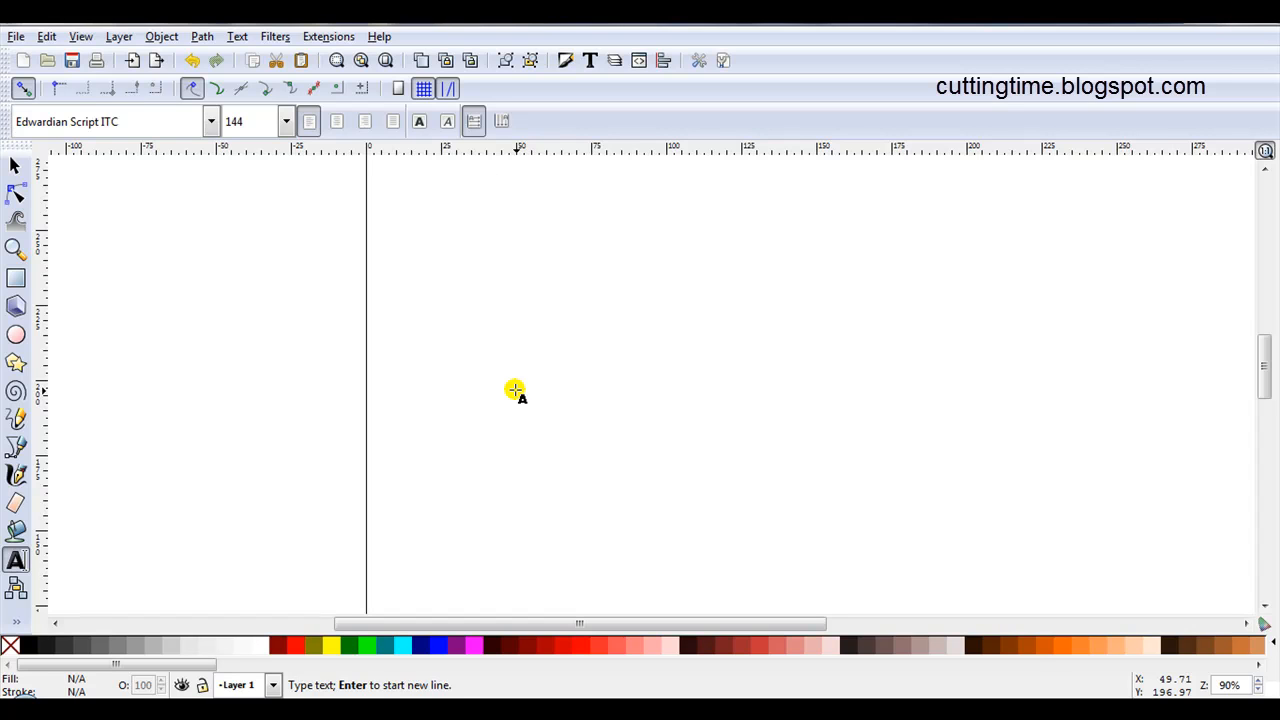
{"action": "type", "text": "Edwardian "}
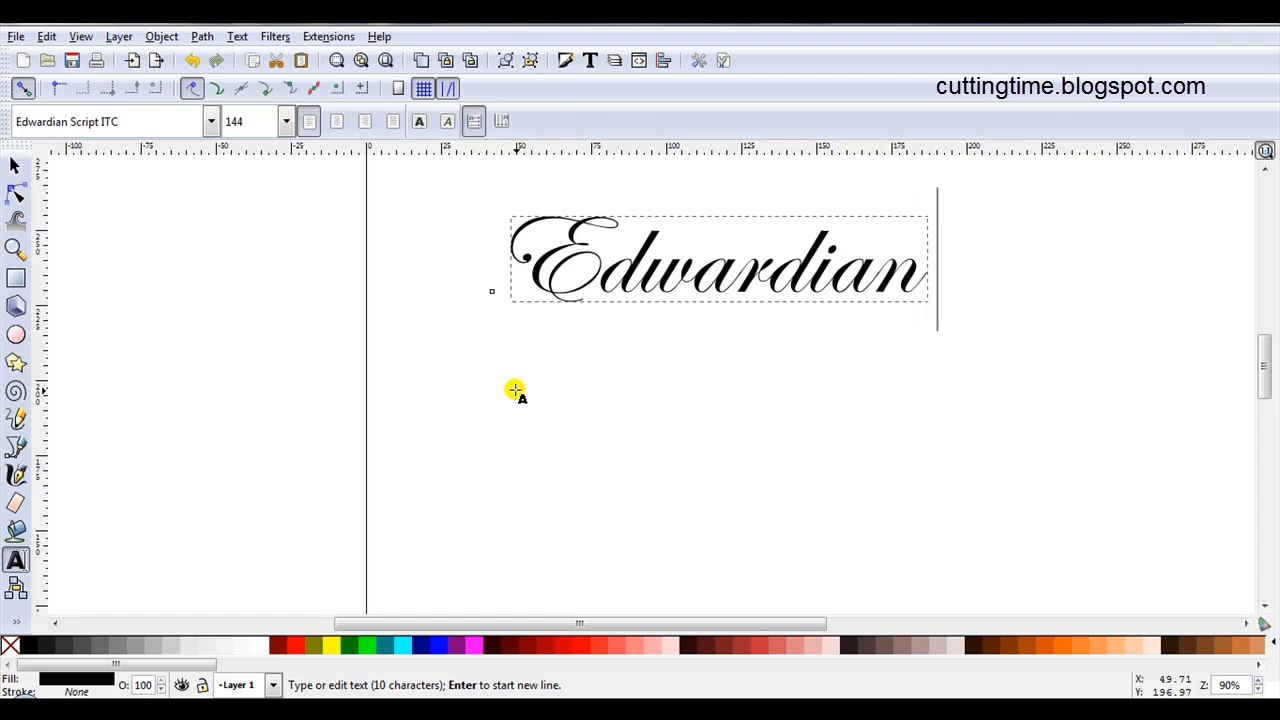
{"action": "type", "text": "Script"}
{"action": "key", "text": "F1"}
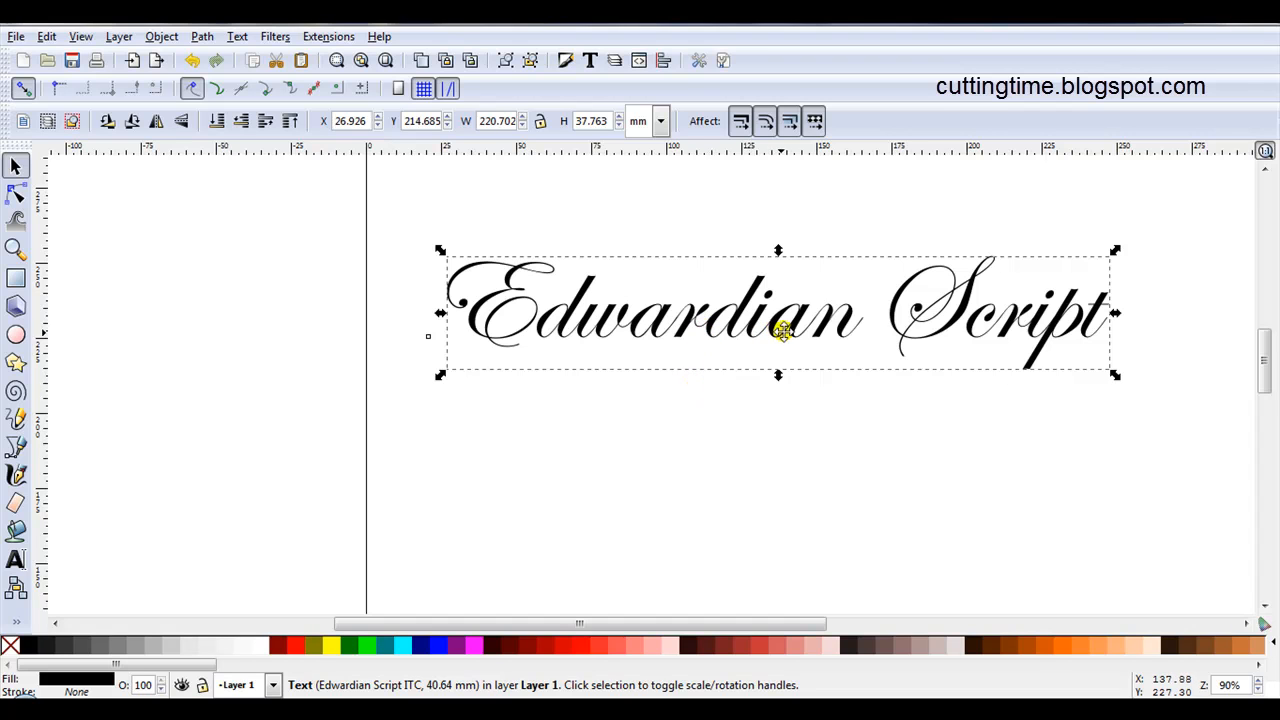
{"action": "scroll", "coordinate": [1095, 334], "scroll_direction": "up", "scroll_amount": 3}
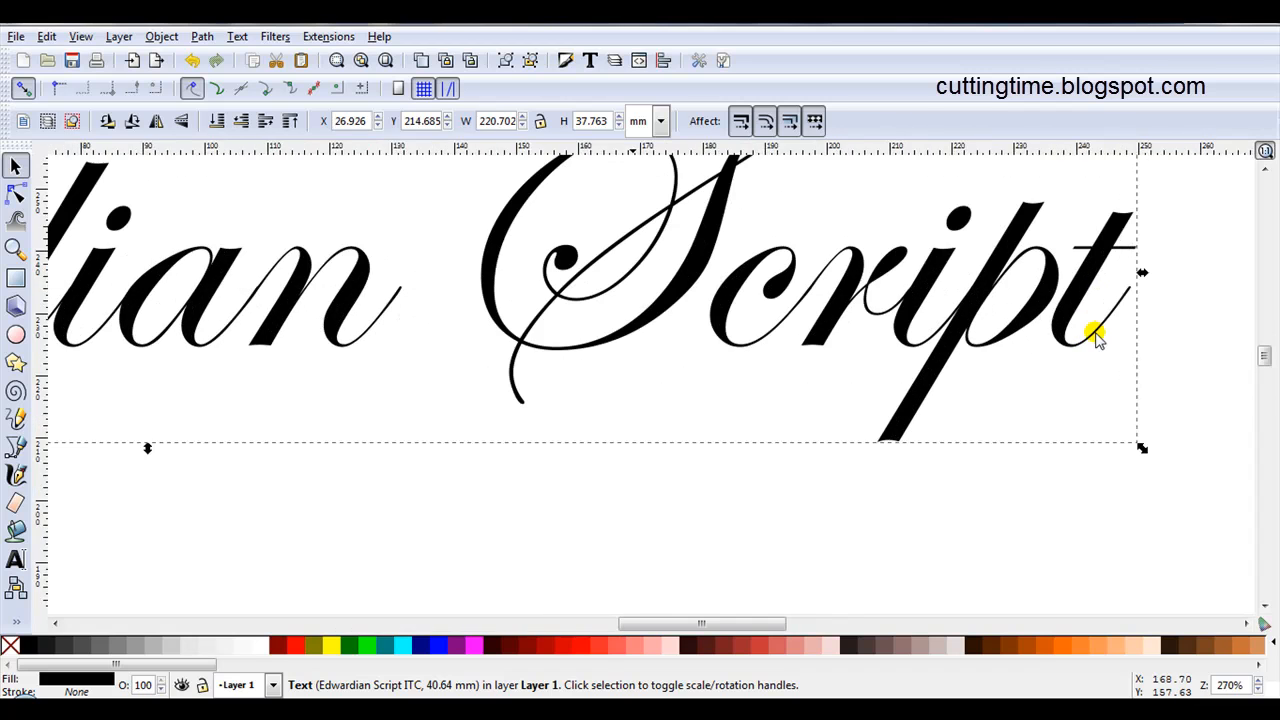
Tighten the spacing before the final t, then move the text up and slightly right.
{"action": "double_click", "coordinate": [1081, 316]}
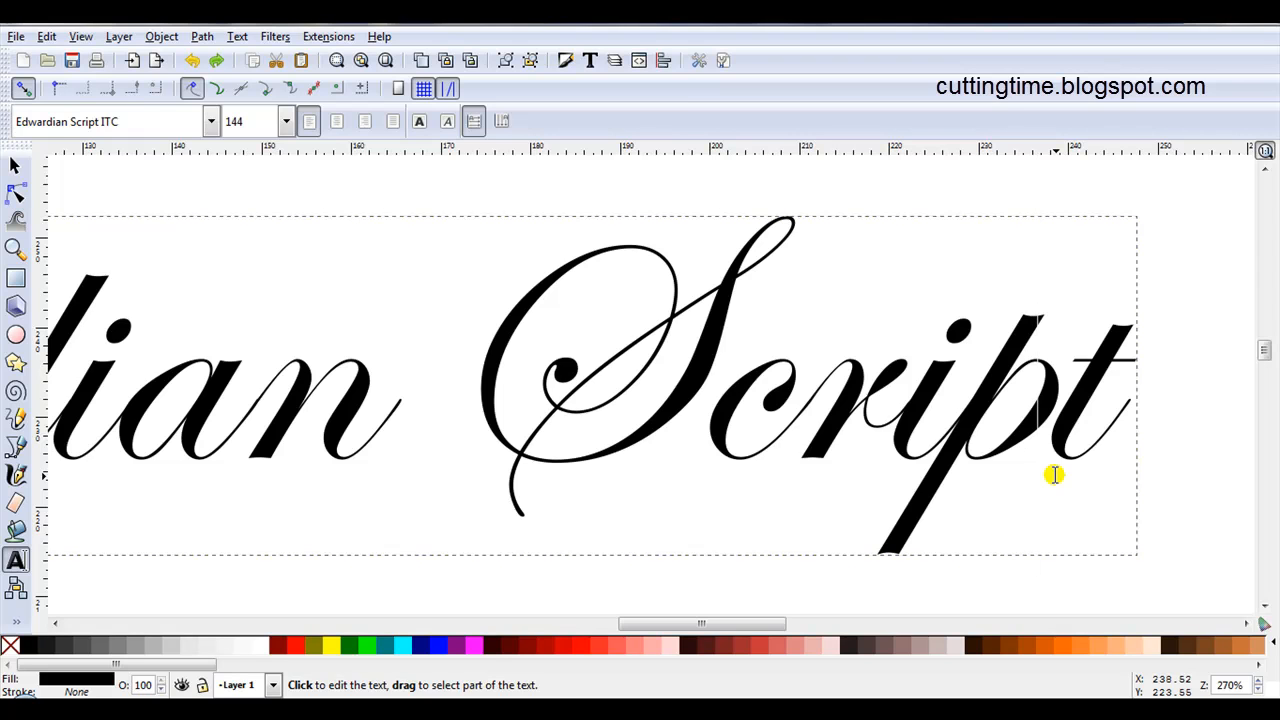
{"action": "left_click", "coordinate": [1054, 476]}
{"action": "key", "text": "alt+Left"}
{"action": "key", "text": "alt+Left"}
{"action": "key", "text": "alt+Left"}
{"action": "key", "text": "alt+Left"}
{"action": "key", "text": "alt+Left"}
{"action": "key", "text": "alt+Left"}
{"action": "key", "text": "alt+Left"}
{"action": "key", "text": "alt+Left"}
{"action": "key", "text": "alt+Left"}
{"action": "key", "text": "alt+Left"}
{"action": "key", "text": "F1"}
{"action": "key", "text": "minus"}
{"action": "left_click_drag", "start_coordinate": [470, 428], "coordinate": [492, 352]}
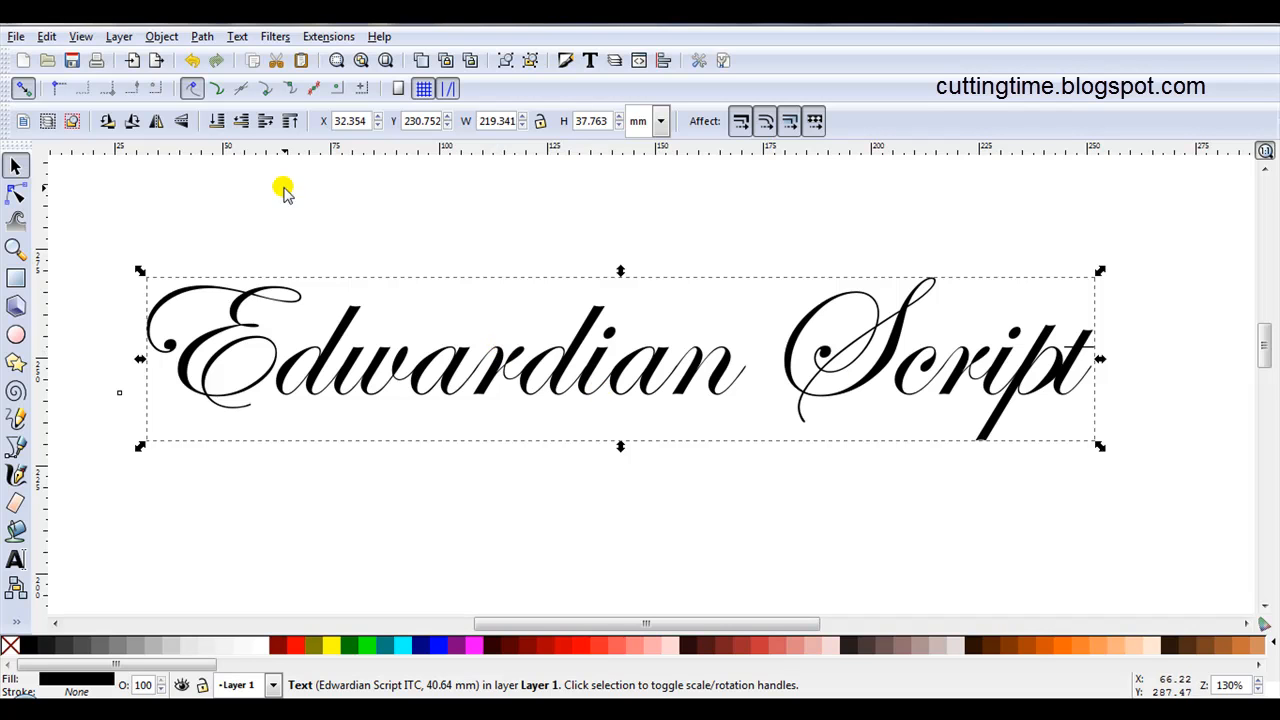
Union the text into a single 469-node path and reach the Generate from Path extensions.
{"action": "left_click", "coordinate": [202, 36]}
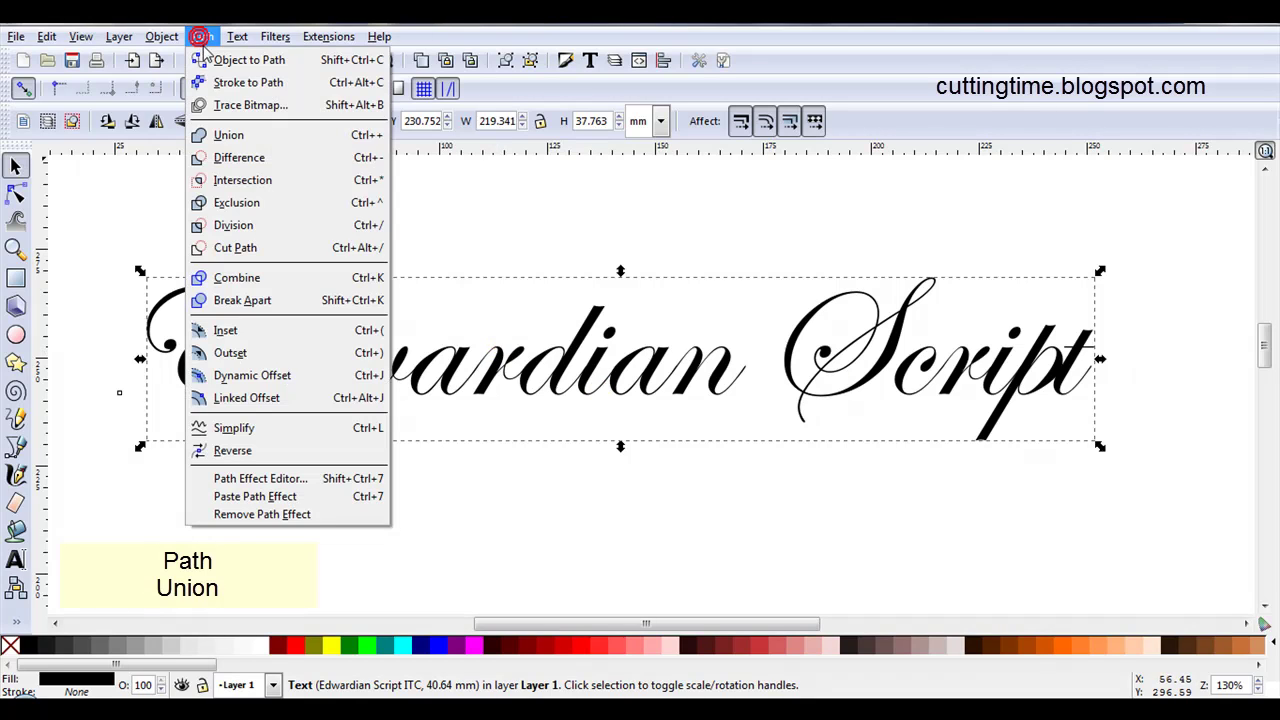
{"action": "left_click", "coordinate": [228, 135]}
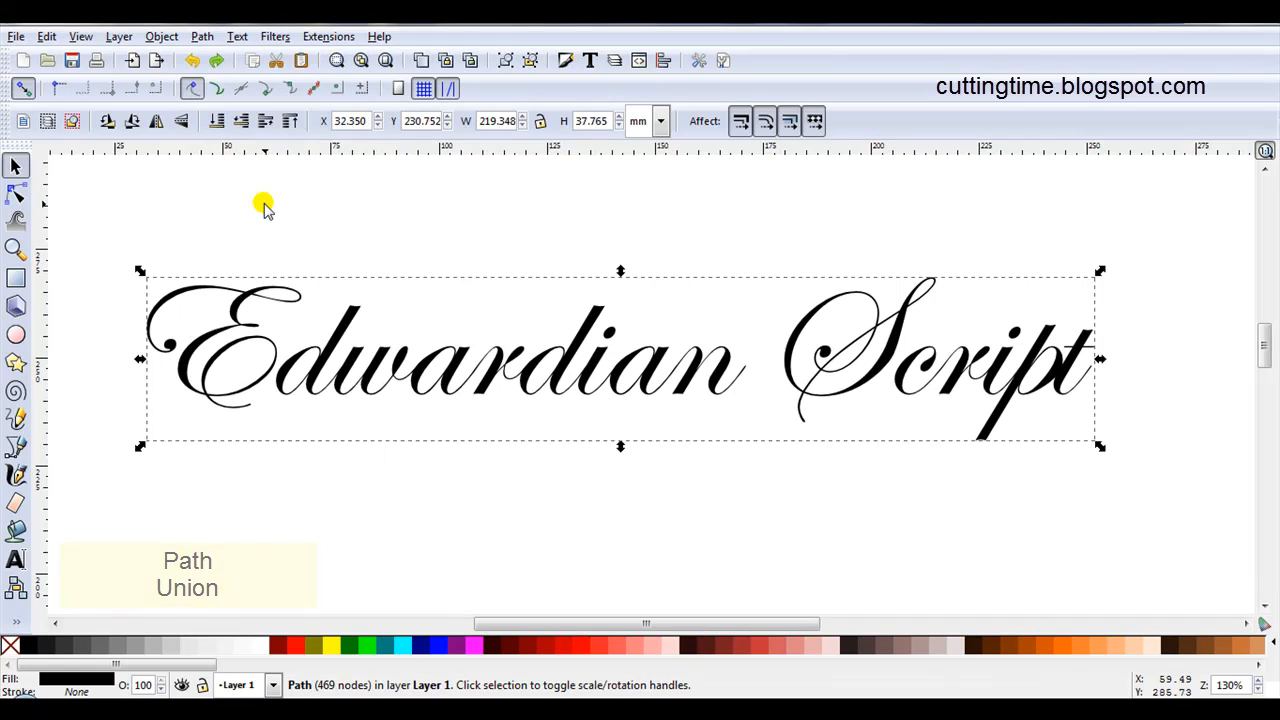
{"action": "left_click", "coordinate": [328, 36]}
{"action": "mouse_move", "coordinate": [351, 172]}
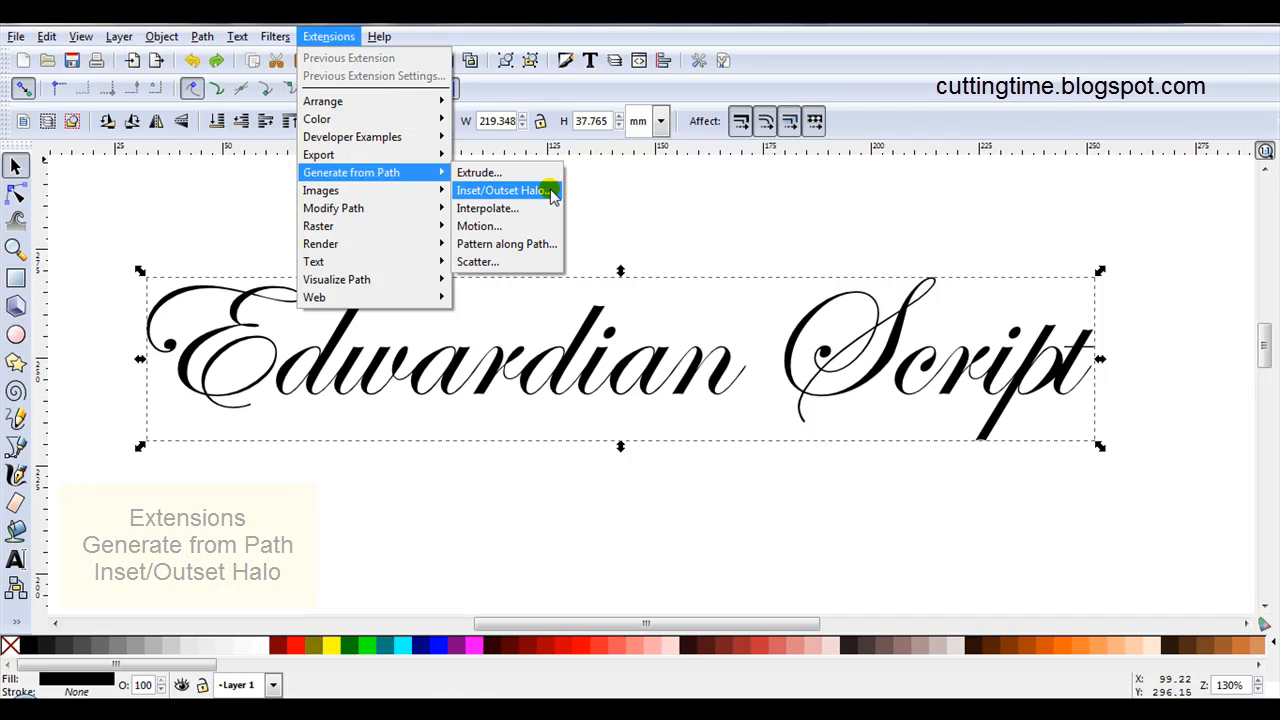
Apply an Inset/Outset Halo to the text path with width 3.0 and 5 steps.
{"action": "left_click", "coordinate": [553, 194]}
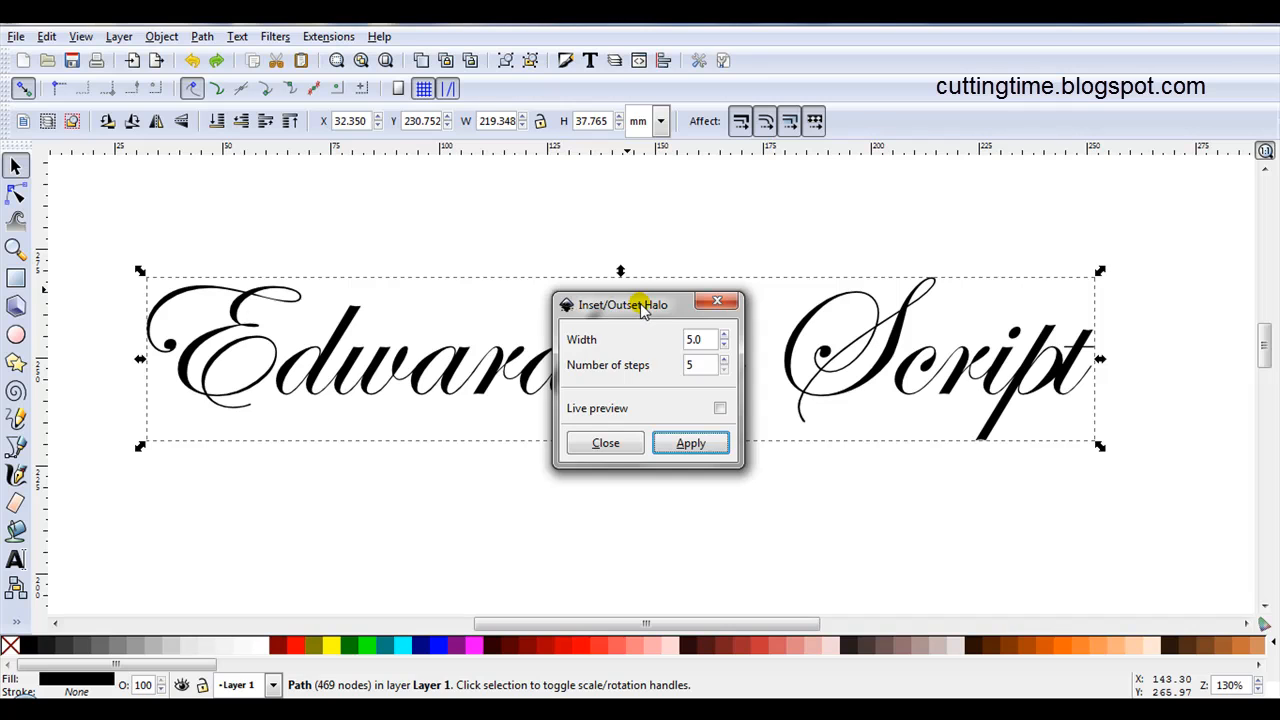
{"action": "left_click_drag", "start_coordinate": [642, 306], "coordinate": [1123, 181]}
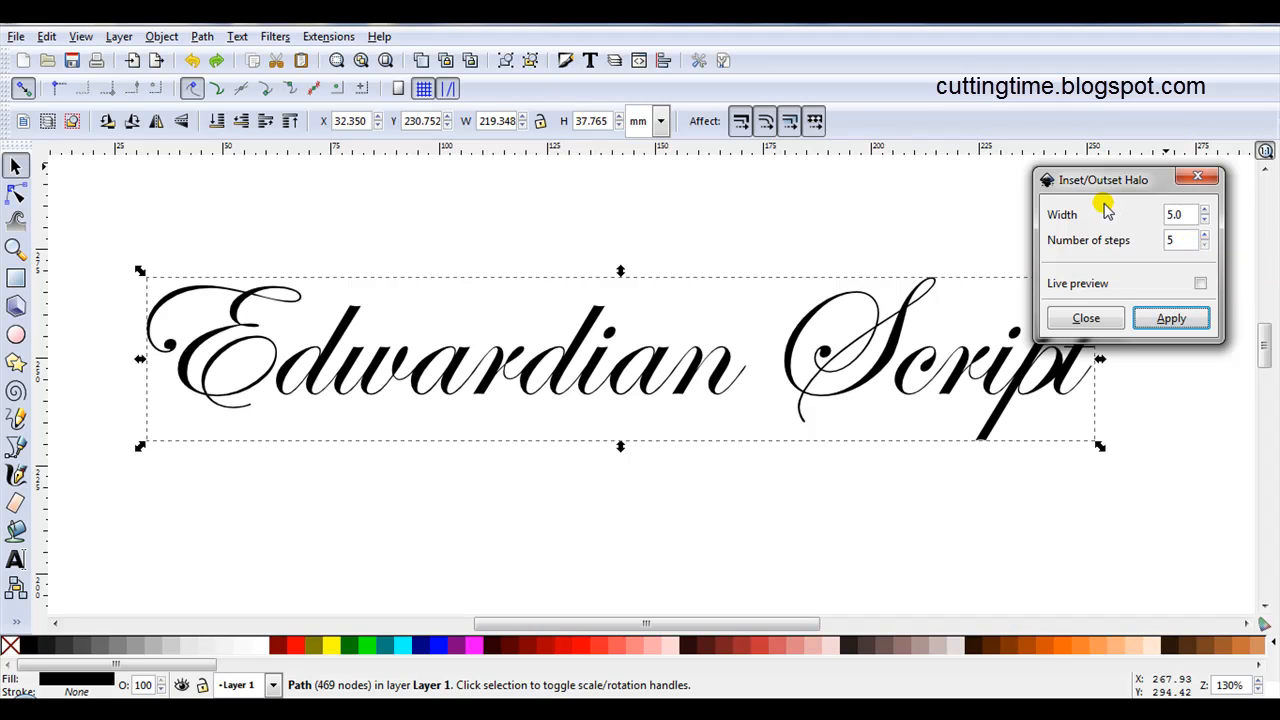
{"action": "double_click", "coordinate": [1178, 214]}
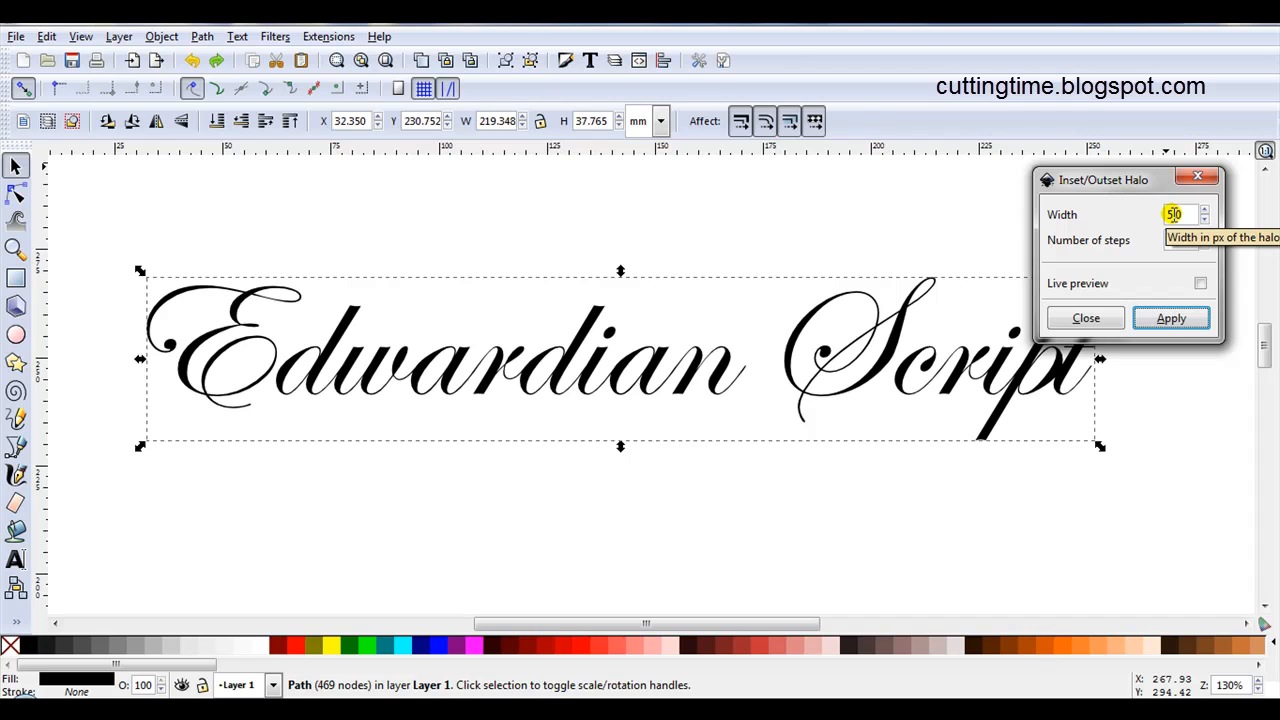
{"action": "left_click", "coordinate": [1170, 214]}
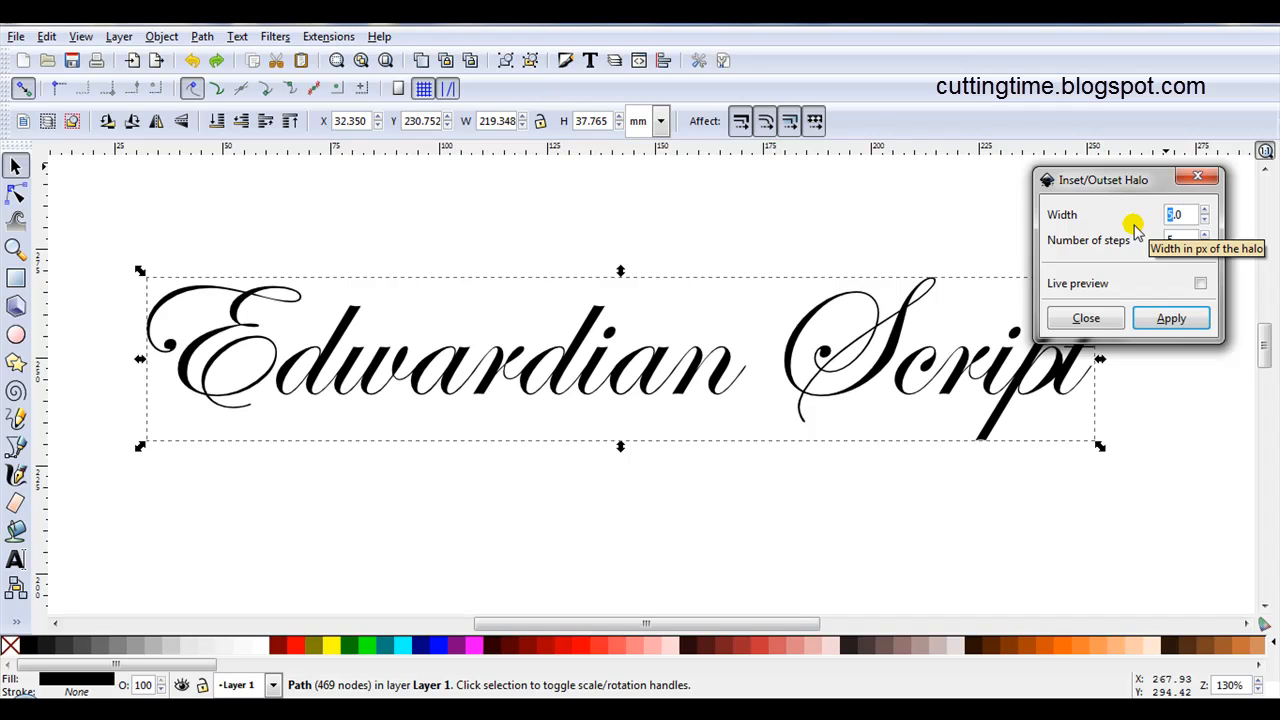
{"action": "type", "text": "3"}
{"action": "left_click", "coordinate": [1171, 318]}
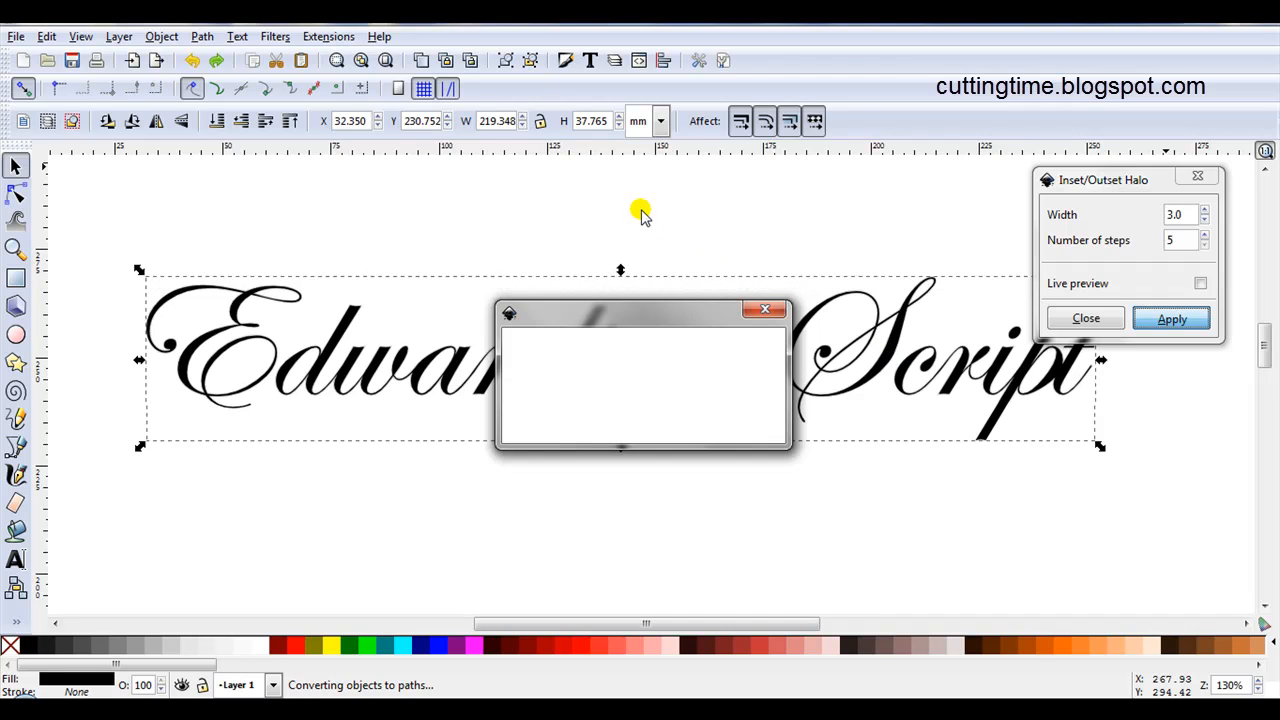
{"action": "key", "text": "minus"}
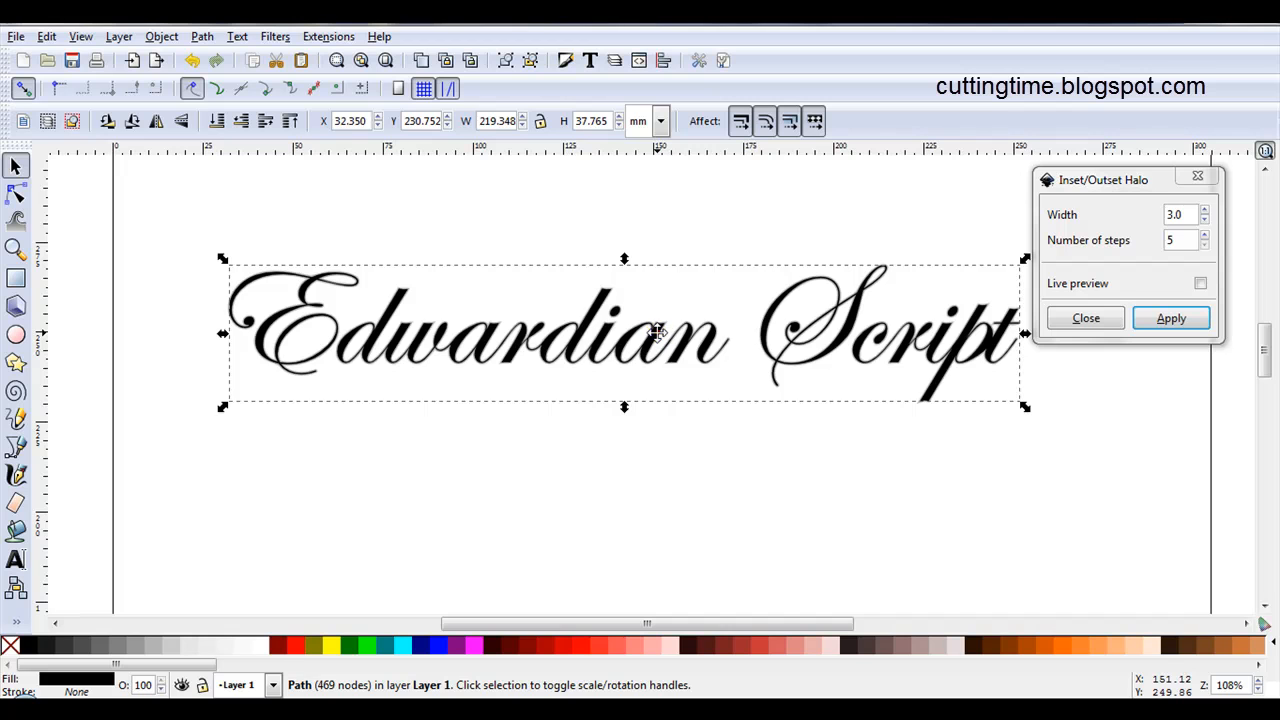
Move the halo group below the original, ungroup it and set its opacity to 100%.
{"action": "left_click_drag", "start_coordinate": [656, 332], "coordinate": [648, 476]}
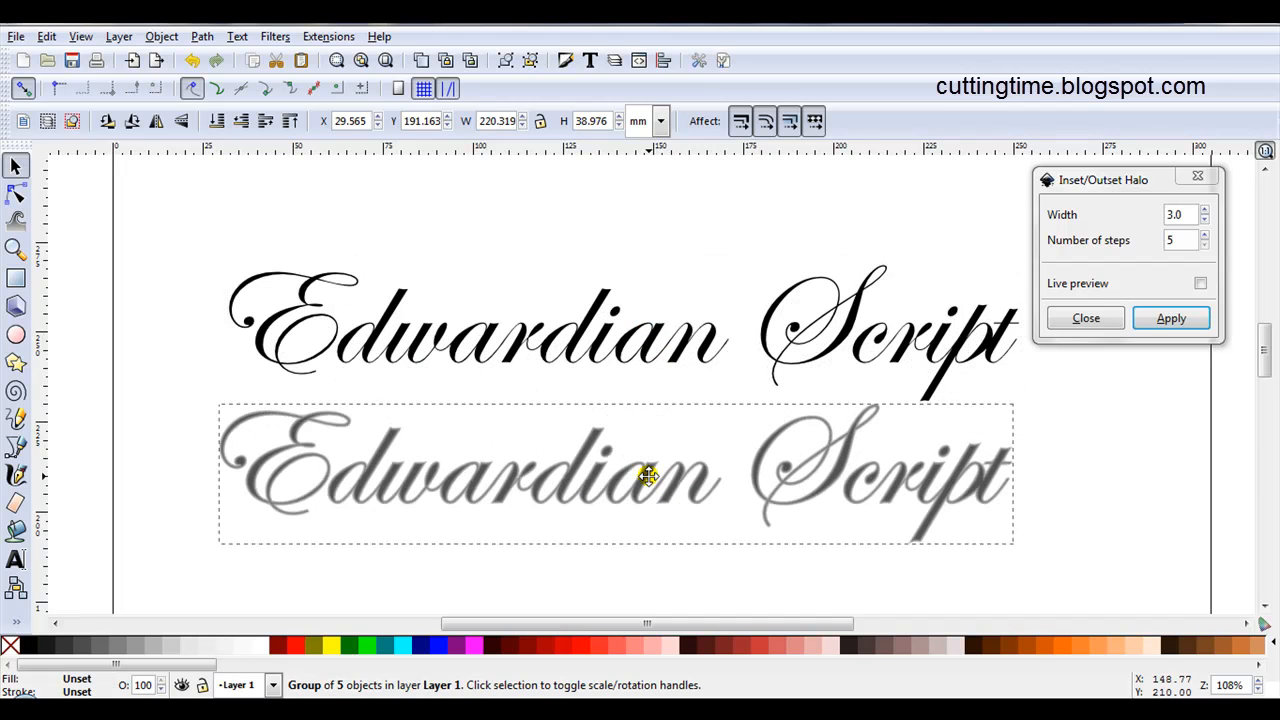
{"action": "left_click", "coordinate": [162, 36]}
{"action": "left_click", "coordinate": [181, 130]}
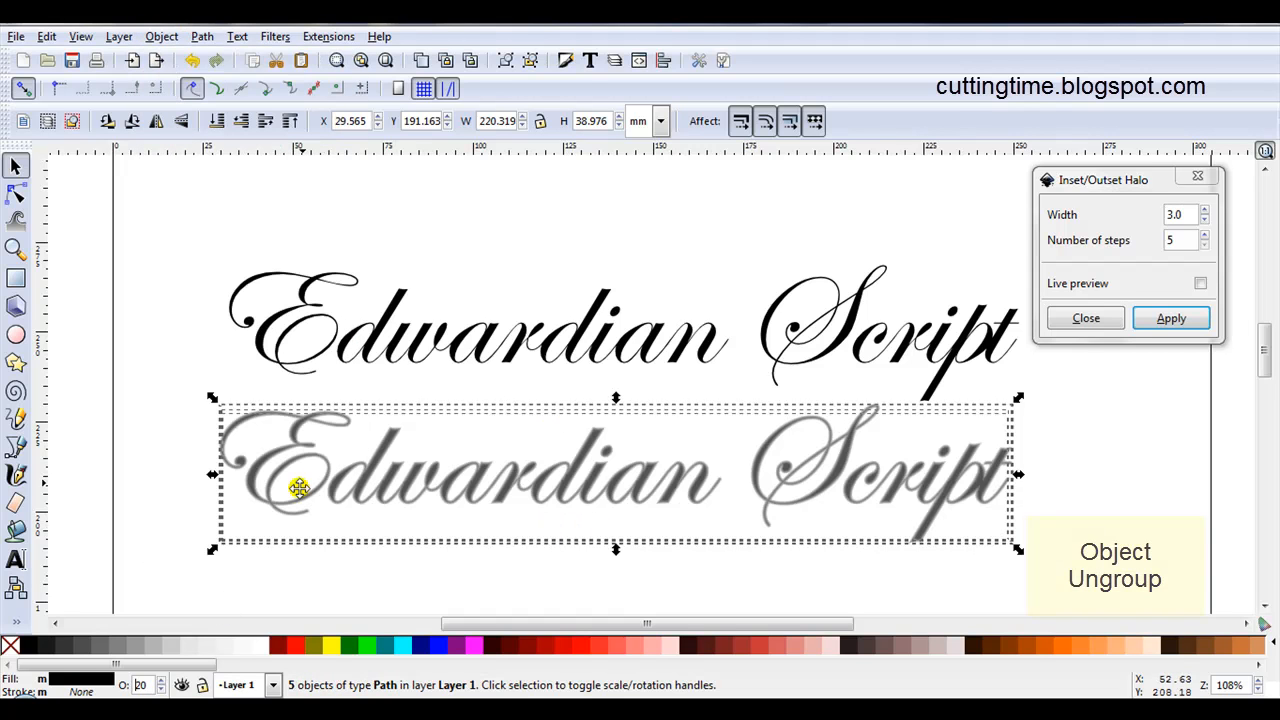
{"action": "left_click", "coordinate": [142, 684]}
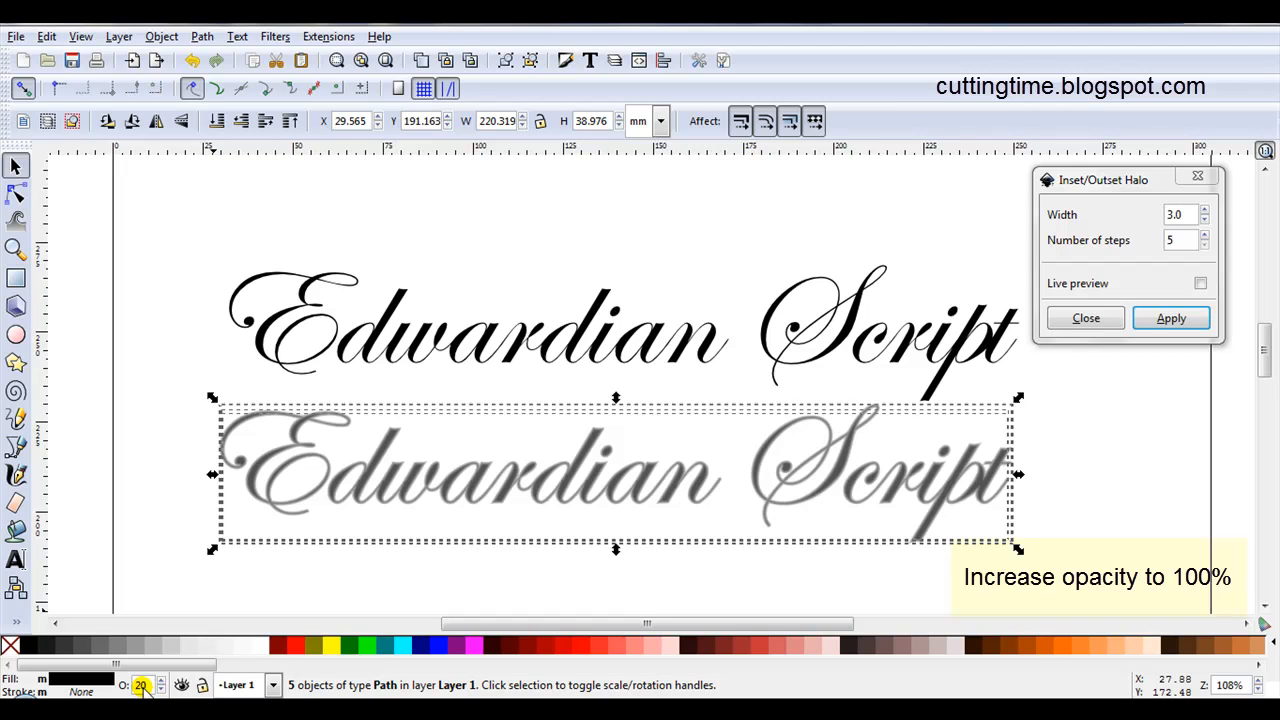
{"action": "right_click", "coordinate": [142, 686]}
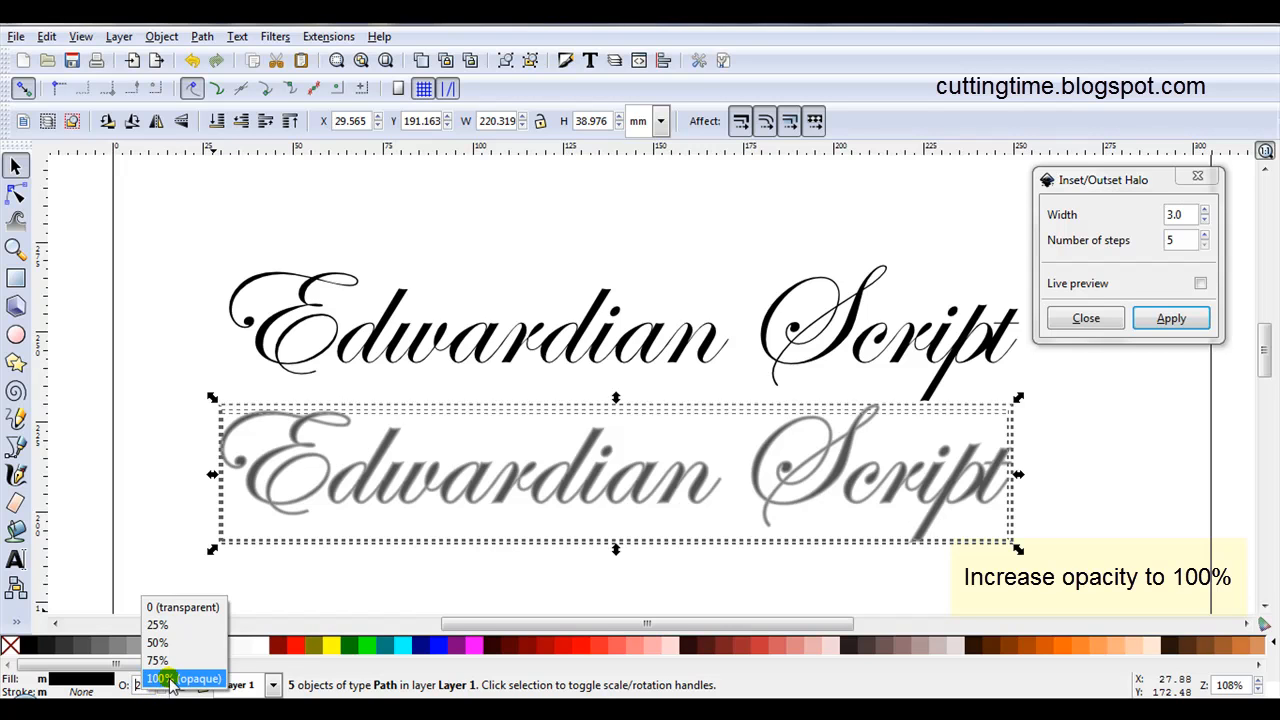
{"action": "left_click", "coordinate": [172, 680]}
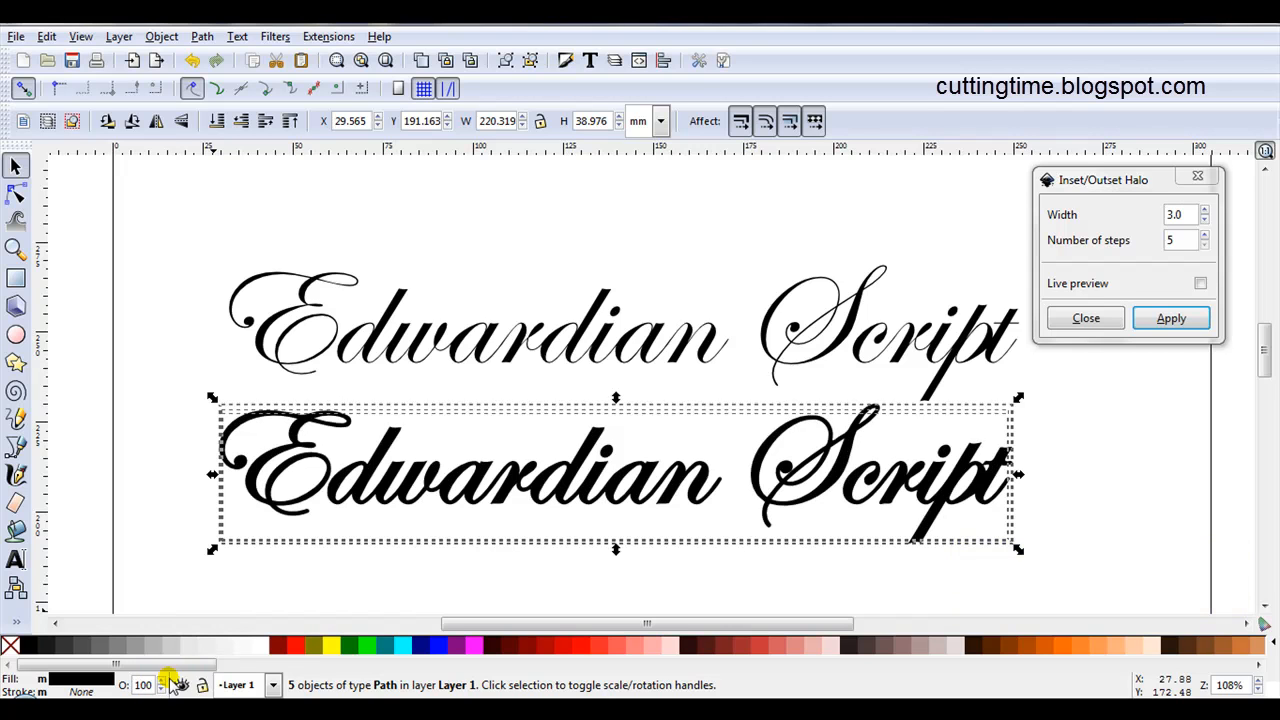
{"action": "scroll", "coordinate": [176, 552], "scroll_direction": "down", "scroll_amount": 2}
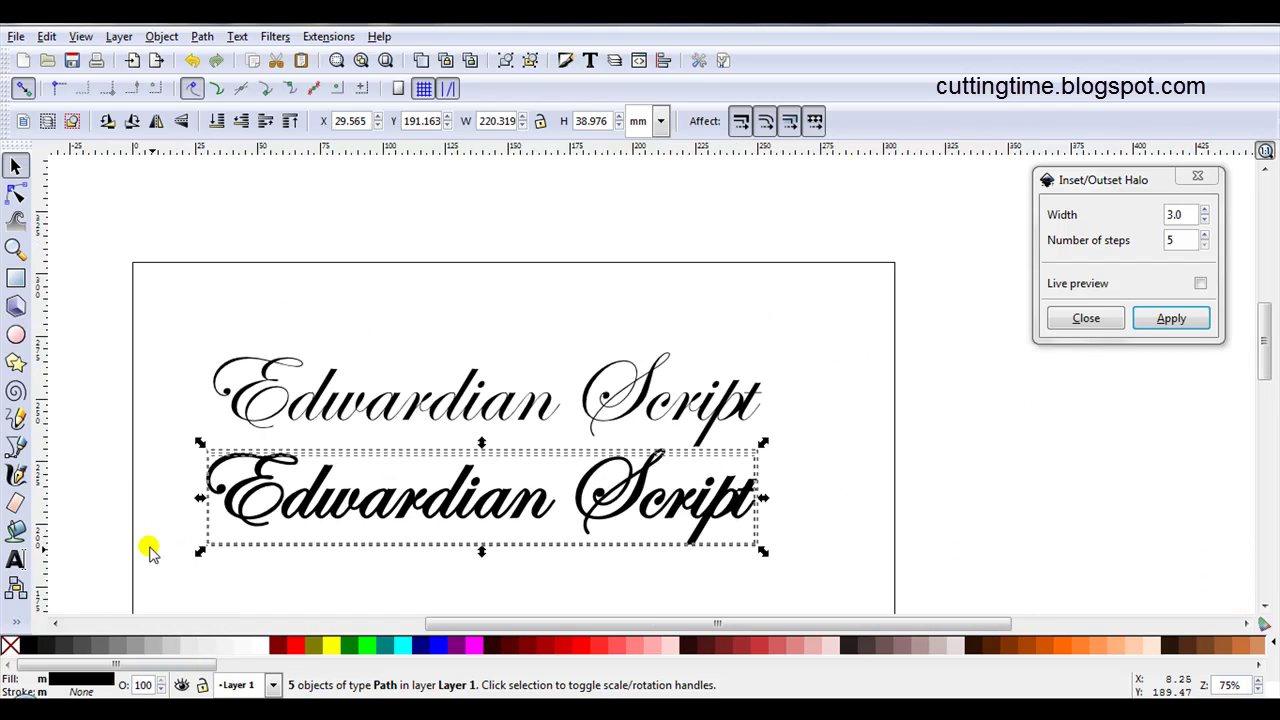
Duplicate the bold black text and a thin line and arrange the copies into rows.
{"action": "left_click", "coordinate": [86, 447]}
{"action": "left_click", "coordinate": [278, 507]}
{"action": "key", "text": "ctrl+d"}
{"action": "left_click_drag", "start_coordinate": [278, 507], "coordinate": [278, 578]}
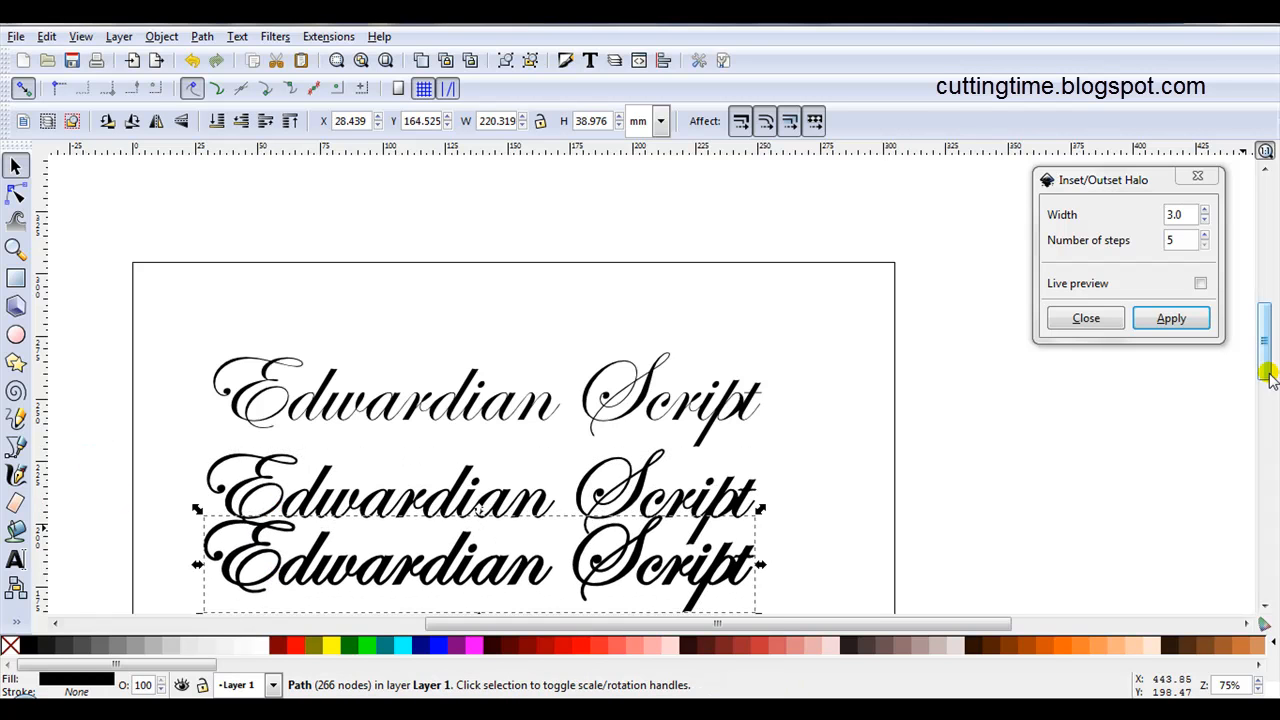
{"action": "scroll", "coordinate": [1268, 380], "scroll_direction": "down", "scroll_amount": 3}
{"action": "left_click_drag", "start_coordinate": [735, 360], "coordinate": [725, 510]}
{"action": "left_click", "coordinate": [530, 300]}
{"action": "key", "text": "ctrl+d"}
{"action": "left_click_drag", "start_coordinate": [530, 300], "coordinate": [472, 440]}
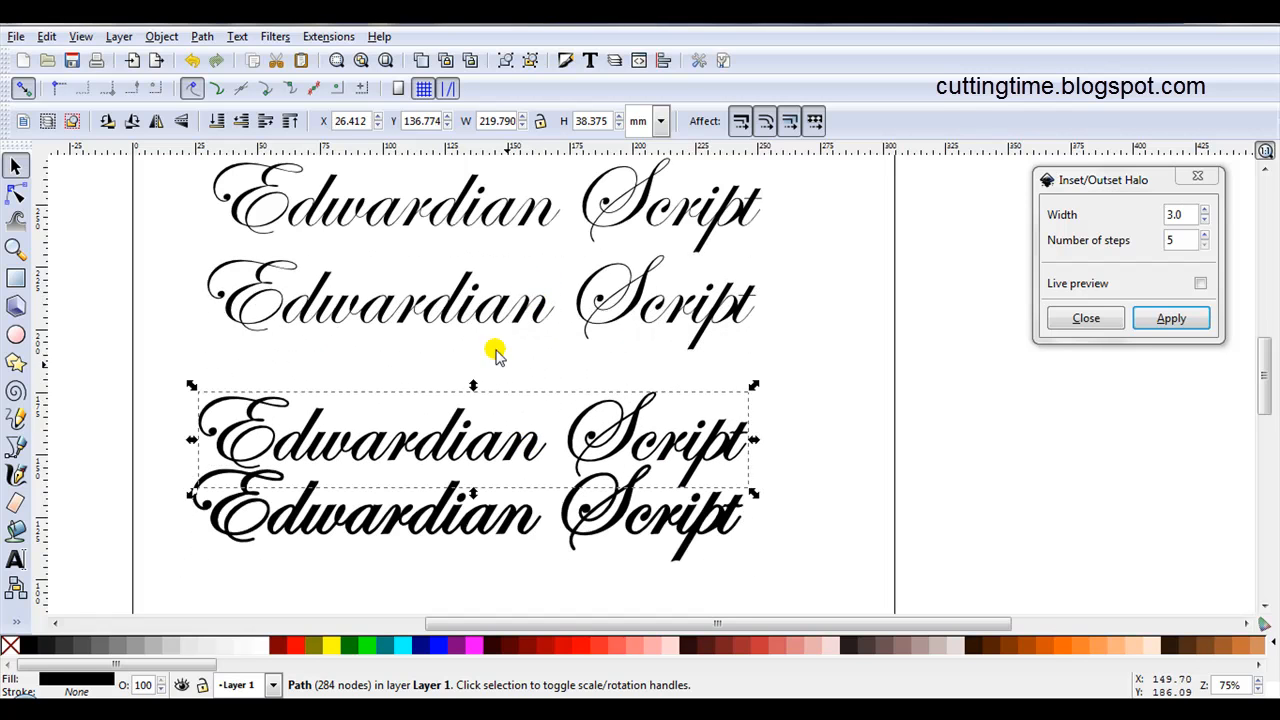
Make further duplicates of the thin text lines and spread them onto their own rows.
{"action": "left_click", "coordinate": [472, 308]}
{"action": "key", "text": "ctrl+d"}
{"action": "left_click_drag", "start_coordinate": [472, 308], "coordinate": [472, 365]}
{"action": "key", "text": "ctrl+d"}
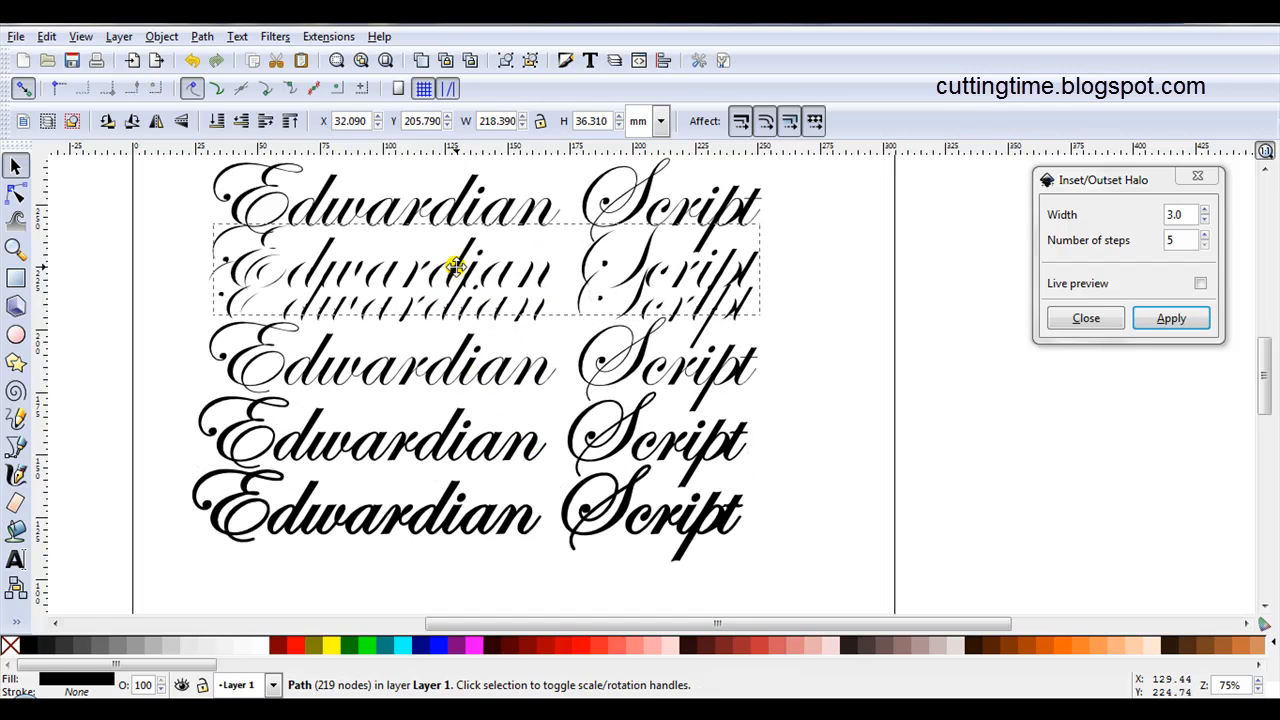
{"action": "mouse_move", "coordinate": [460, 295]}
{"action": "left_mouse_down"}
{"action": "mouse_move", "coordinate": [433, 214]}
{"action": "mouse_move", "coordinate": [460, 175]}
{"action": "left_mouse_up"}
{"action": "left_click", "coordinate": [460, 295]}
{"action": "key", "text": "ctrl+d"}
{"action": "left_click_drag", "start_coordinate": [460, 295], "coordinate": [462, 312]}
Fill the fourth and top text lines blue from the palette.
{"action": "left_click", "coordinate": [435, 365]}
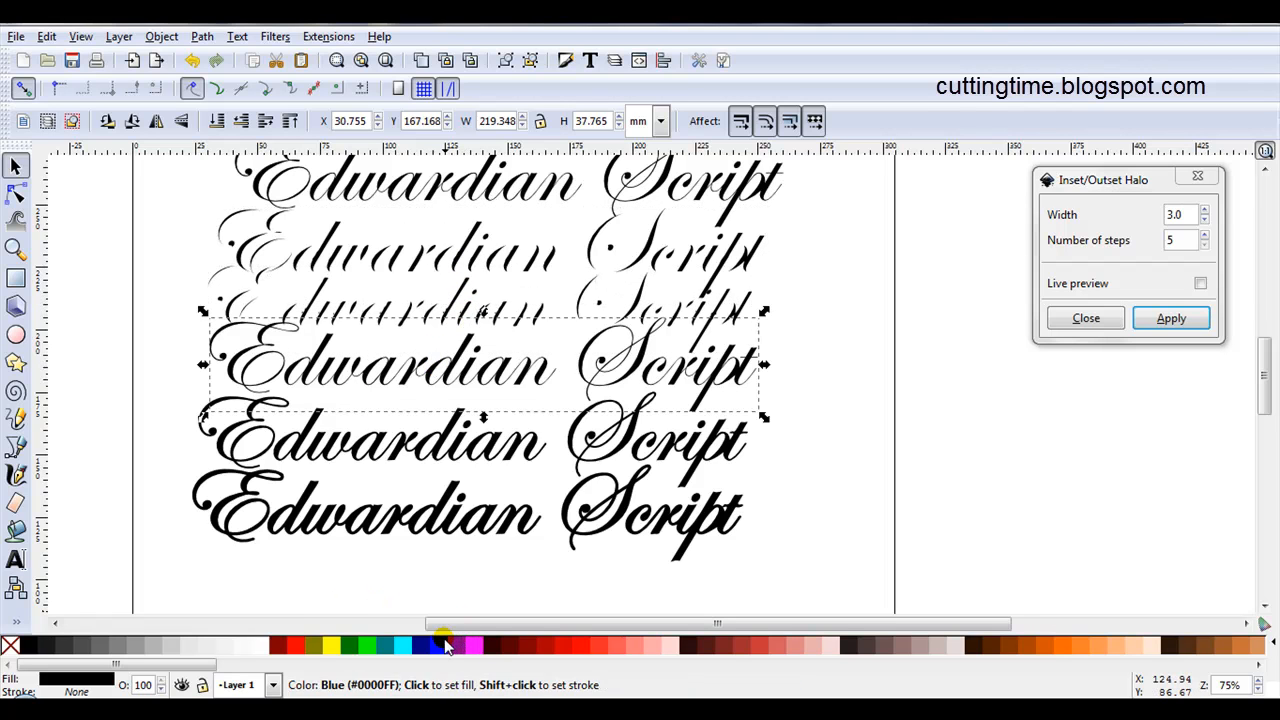
{"action": "left_click", "coordinate": [442, 645]}
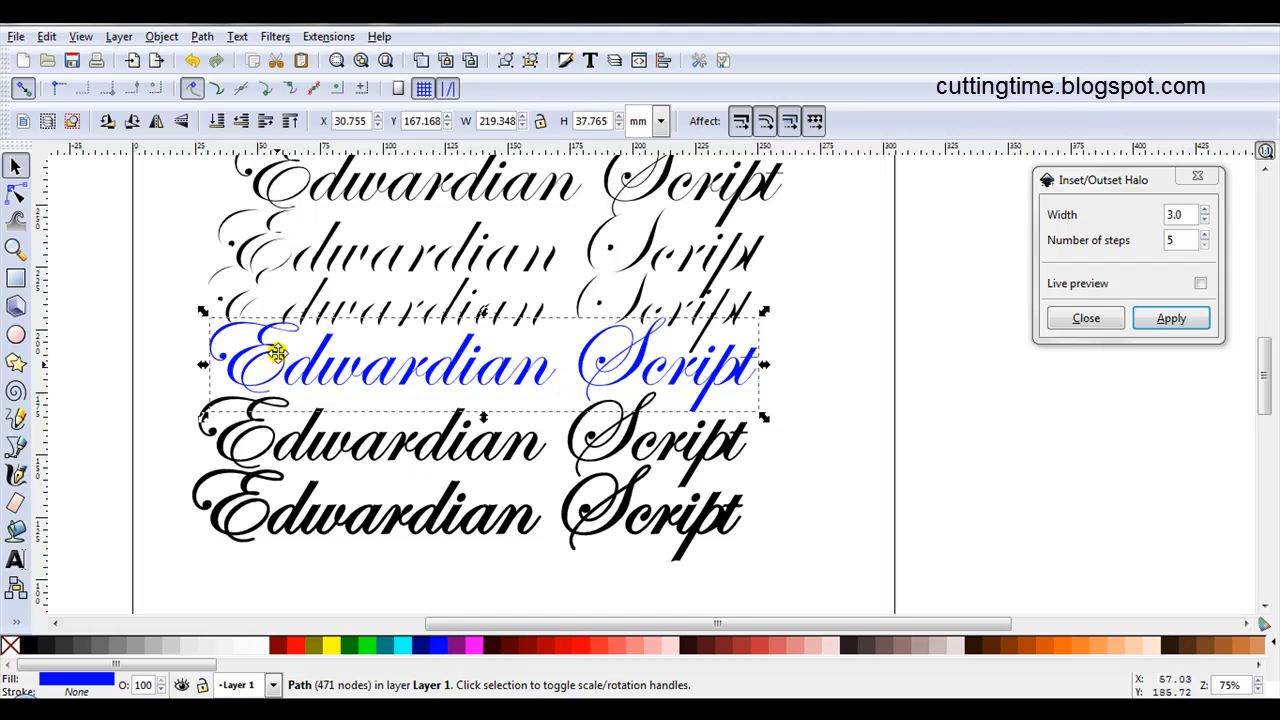
{"action": "left_click", "coordinate": [336, 190]}
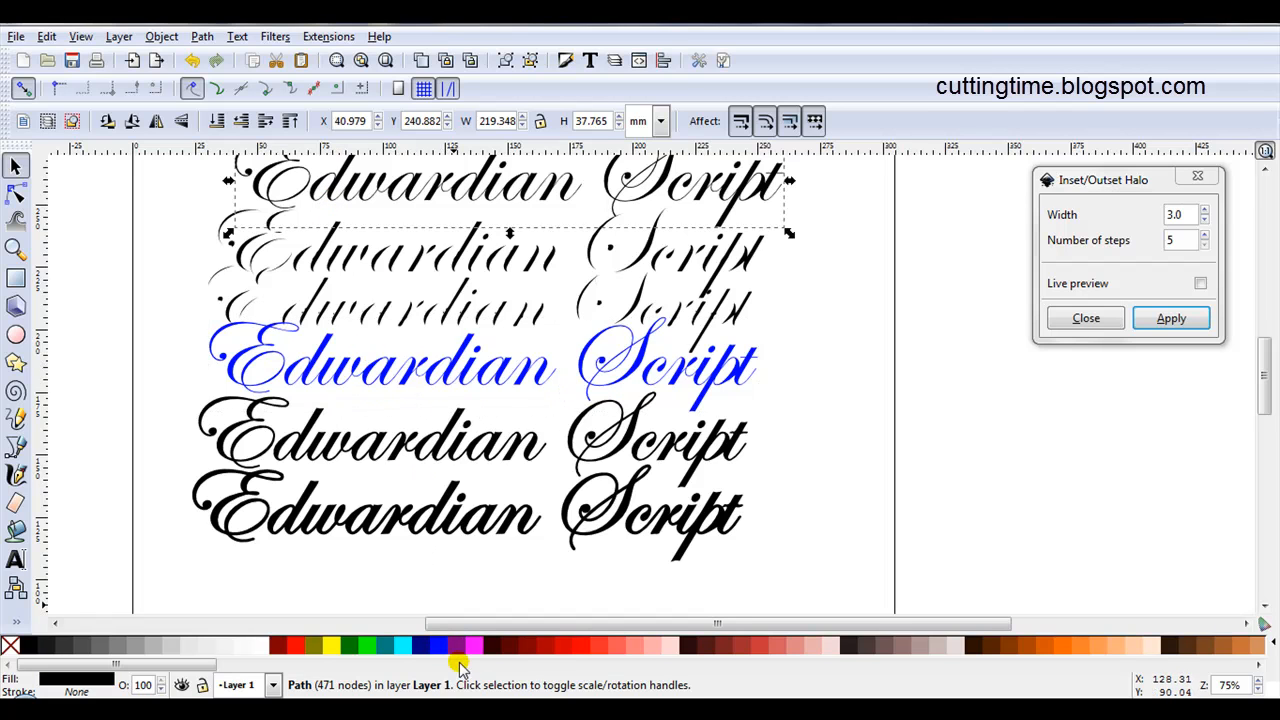
{"action": "left_click", "coordinate": [436, 651]}
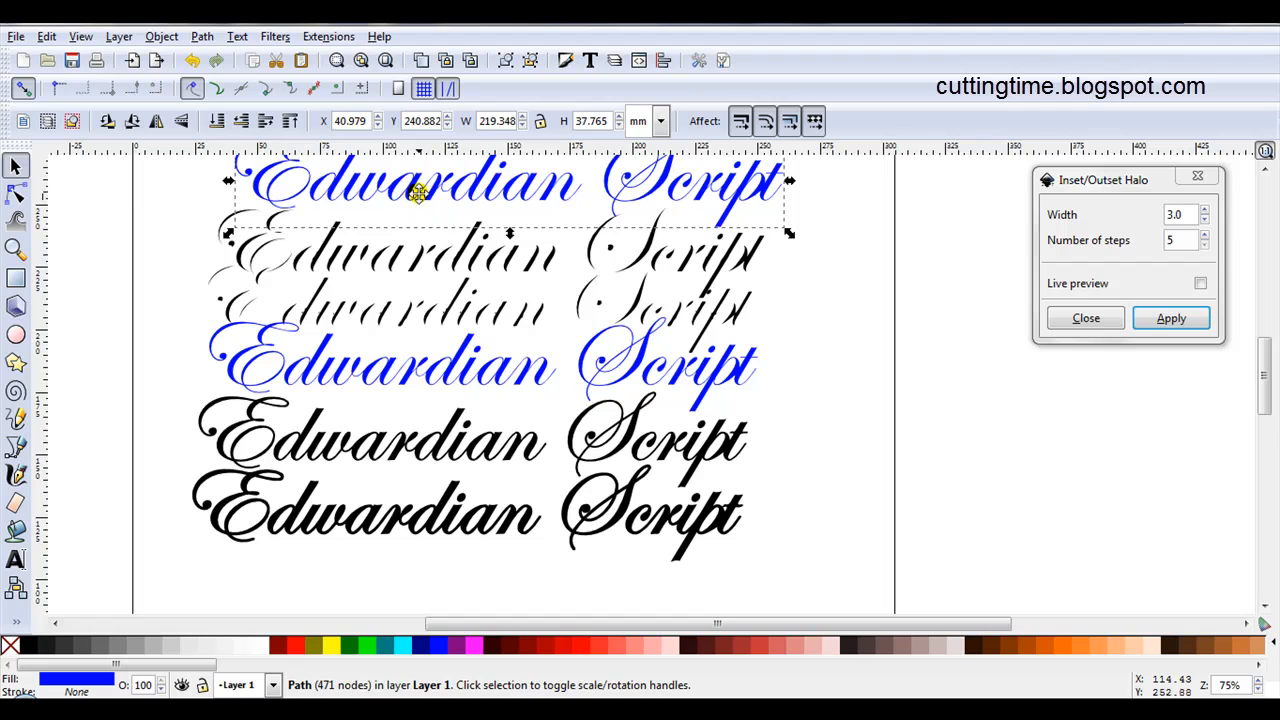
Delete the top blue line and the two leftover thin script lines.
{"action": "left_click_drag", "start_coordinate": [432, 193], "coordinate": [557, 195]}
{"action": "key", "text": "Delete"}
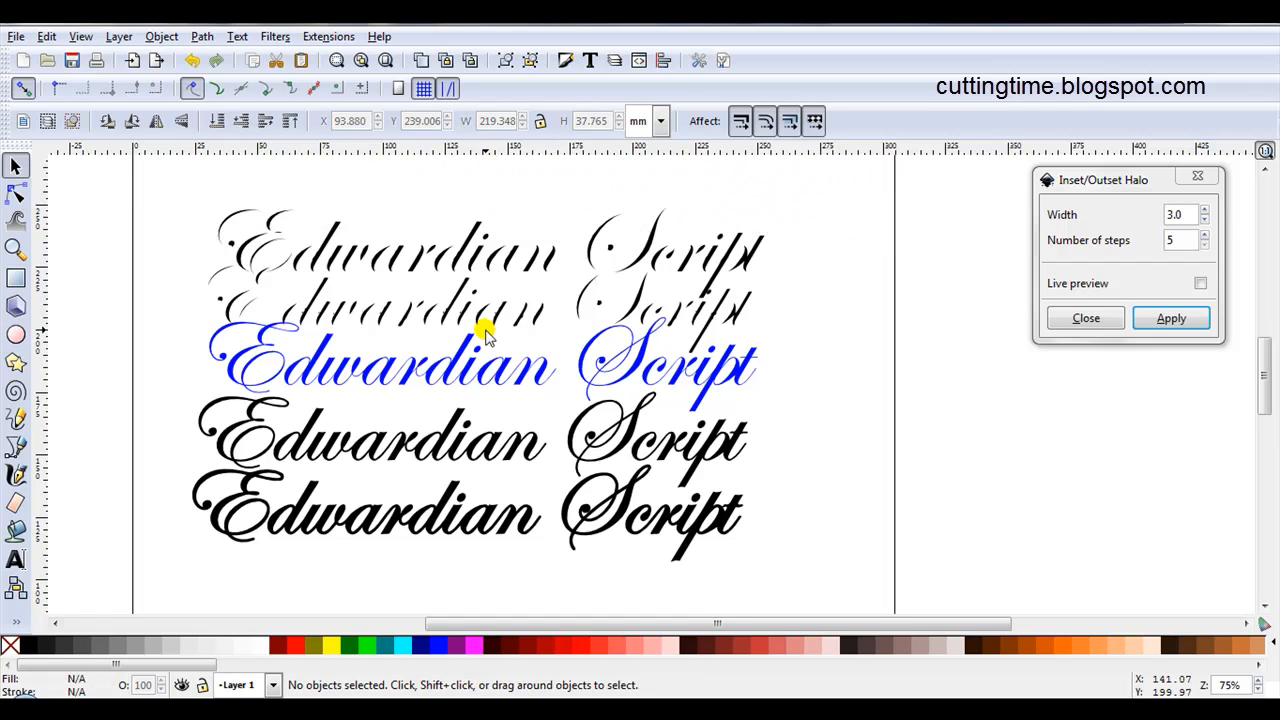
{"action": "left_click", "coordinate": [433, 308]}
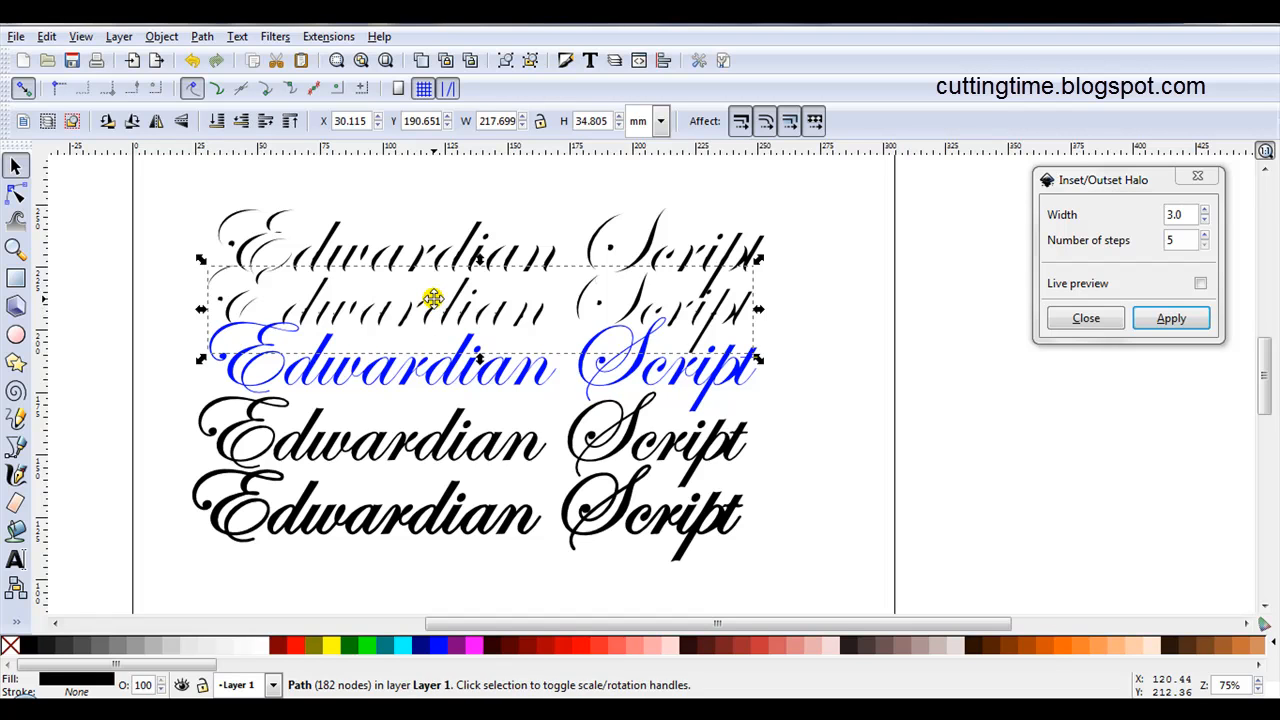
{"action": "key", "text": "Delete"}
{"action": "left_click", "coordinate": [425, 262]}
{"action": "key", "text": "Delete"}
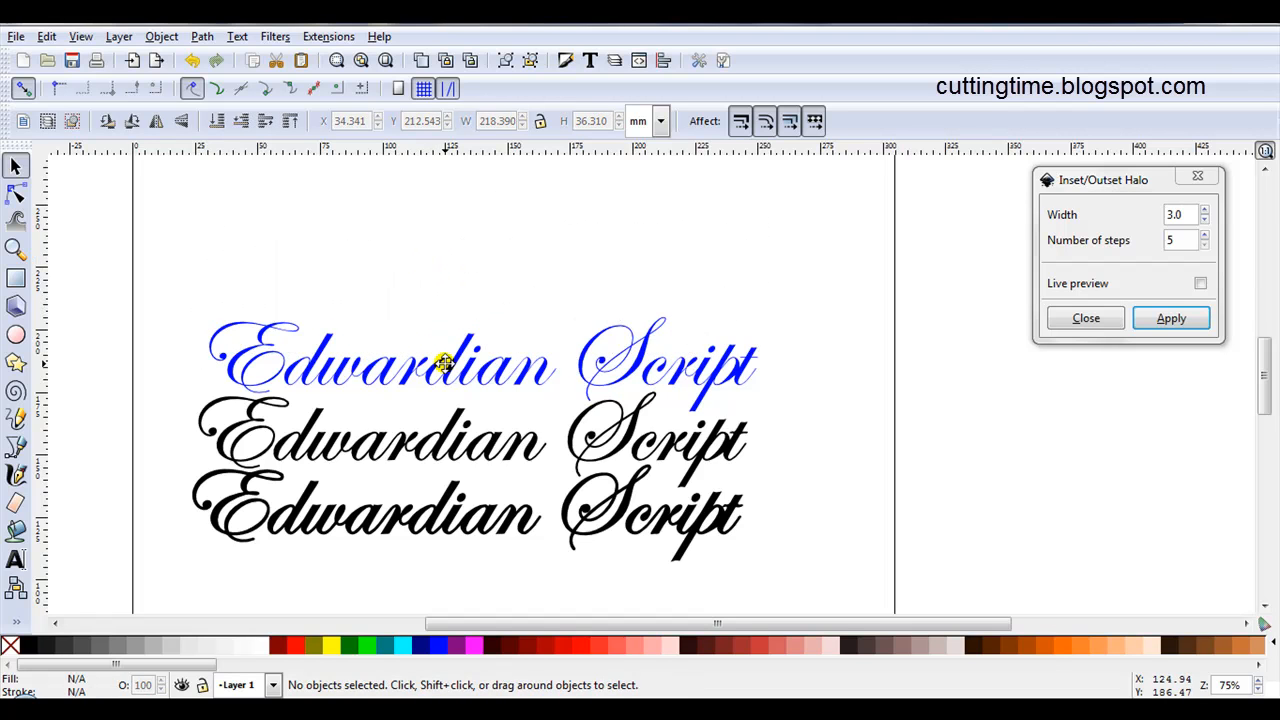
{"action": "scroll", "coordinate": [420, 555], "scroll_direction": "up", "scroll_amount": 1}
{"action": "scroll", "coordinate": [420, 555], "scroll_direction": "up", "scroll_amount": 1}
Nudge the blue line and middle black line upward to close the row spacing, then deselect.
{"action": "left_click", "coordinate": [270, 275]}
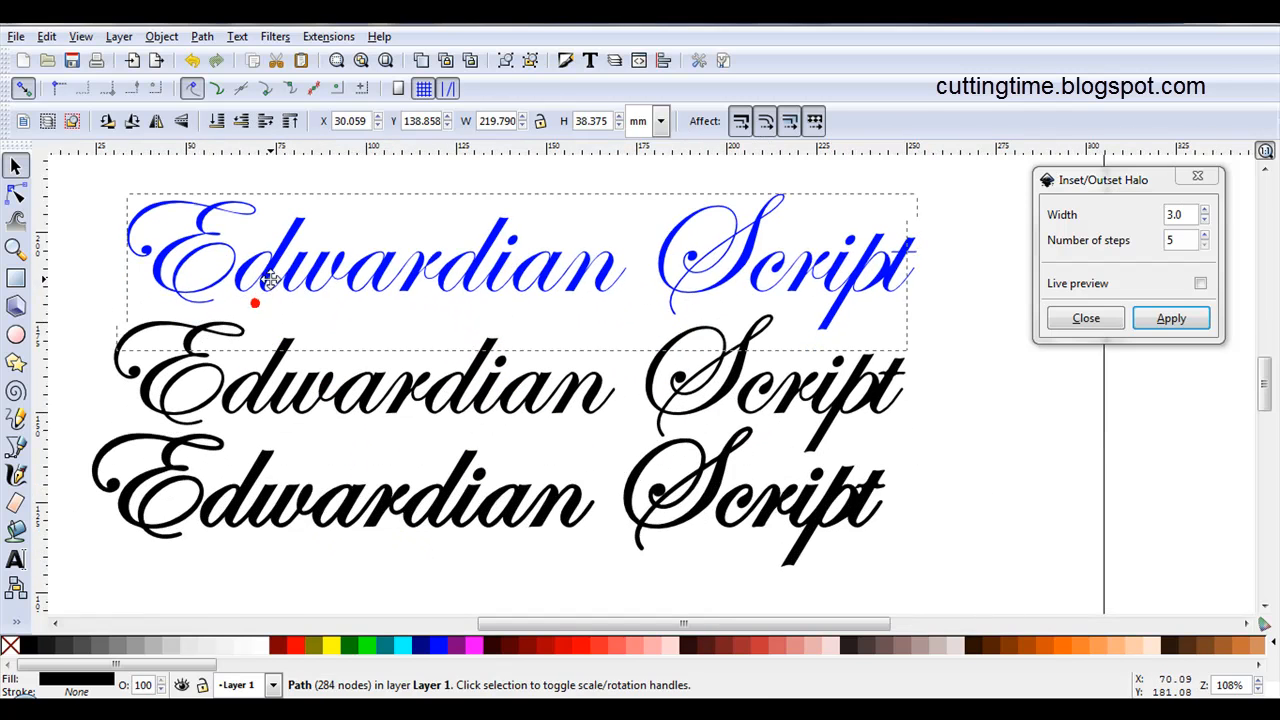
{"action": "left_click_drag", "start_coordinate": [270, 275], "coordinate": [270, 255]}
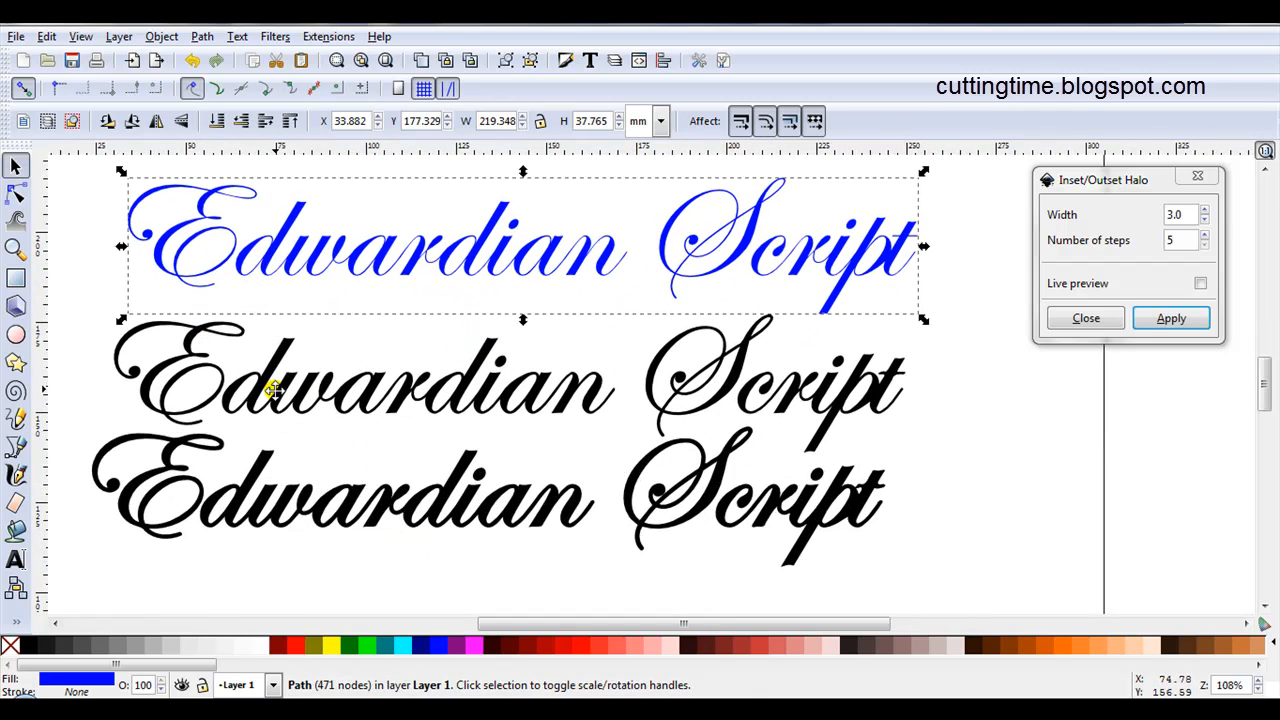
{"action": "left_click_drag", "start_coordinate": [272, 392], "coordinate": [272, 378]}
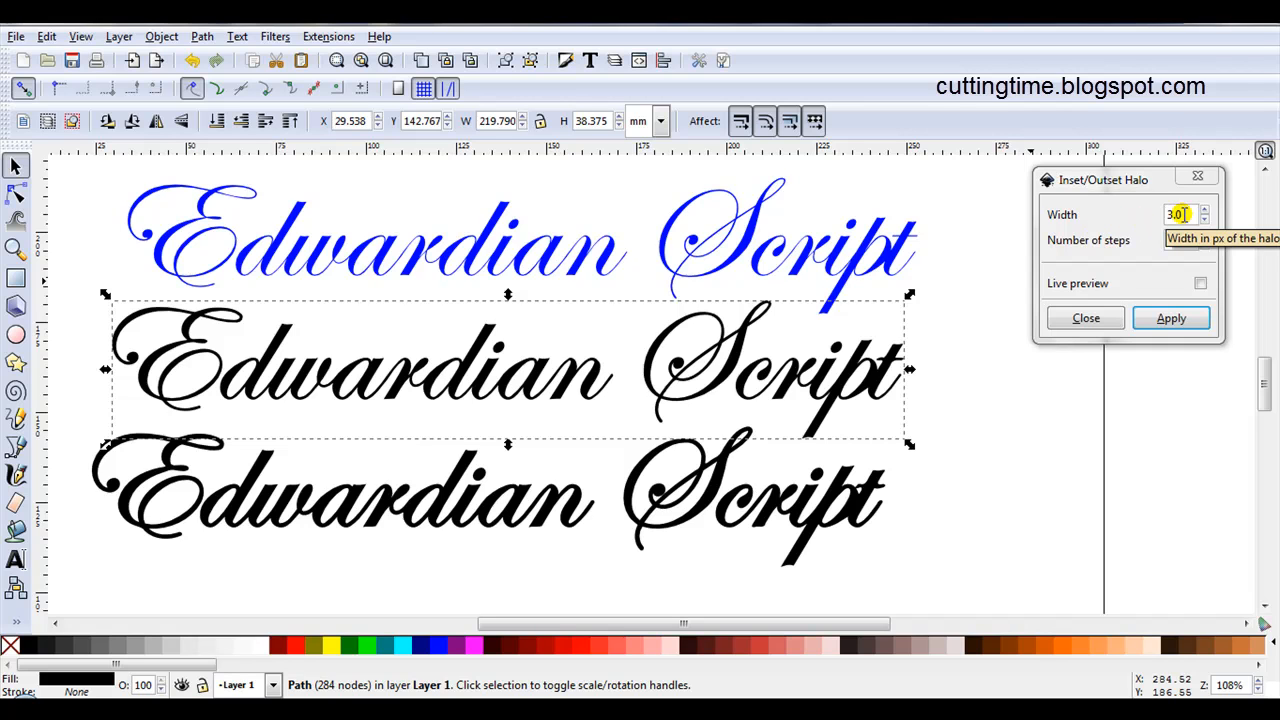
{"action": "key", "text": "Escape"}
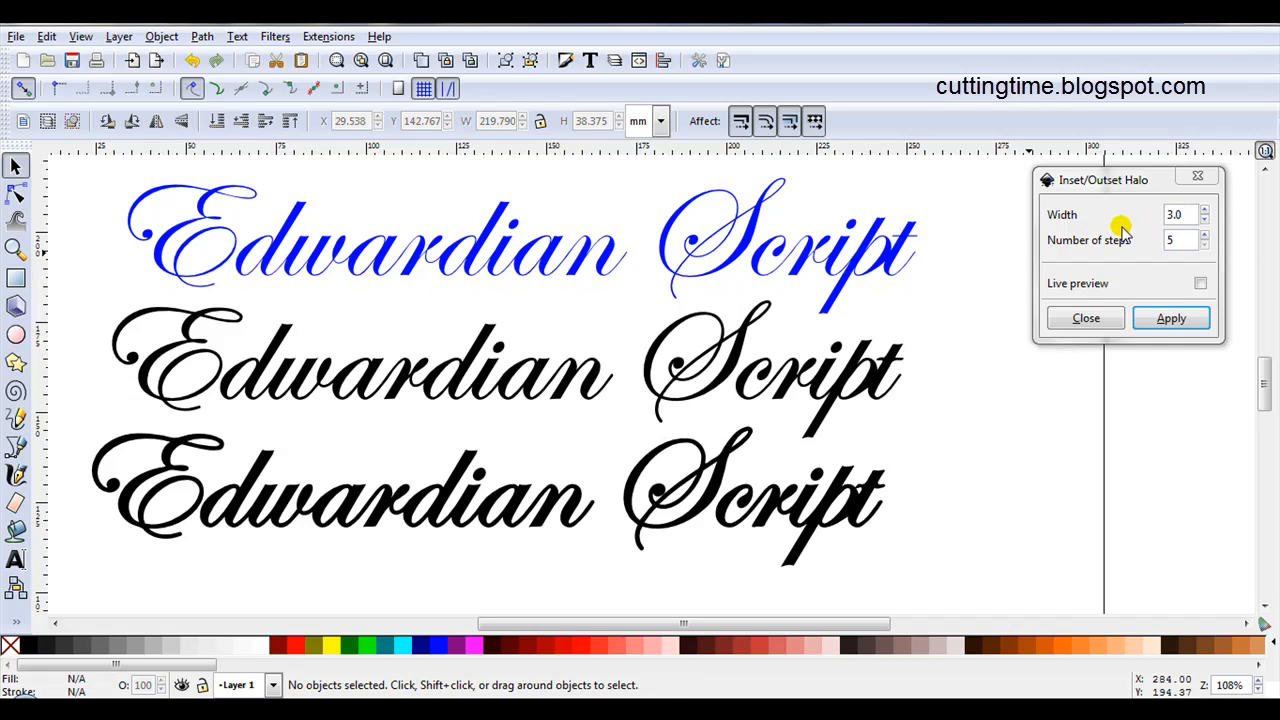